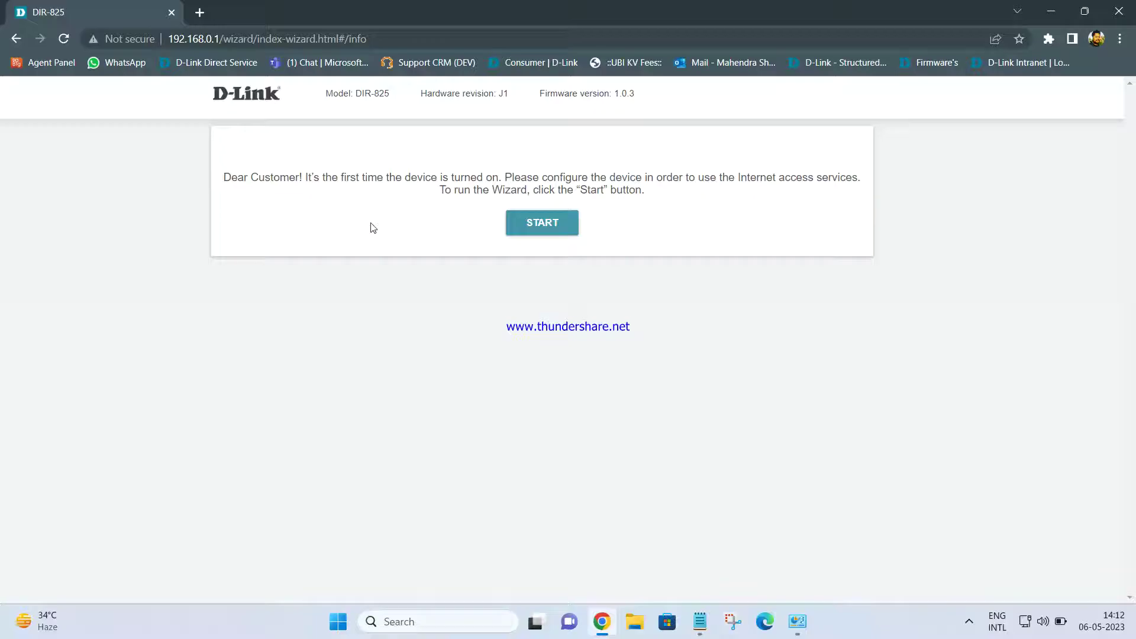
Launch the setup wizard, confirm English as the language, and continue with the wizard.
click(525, 223)
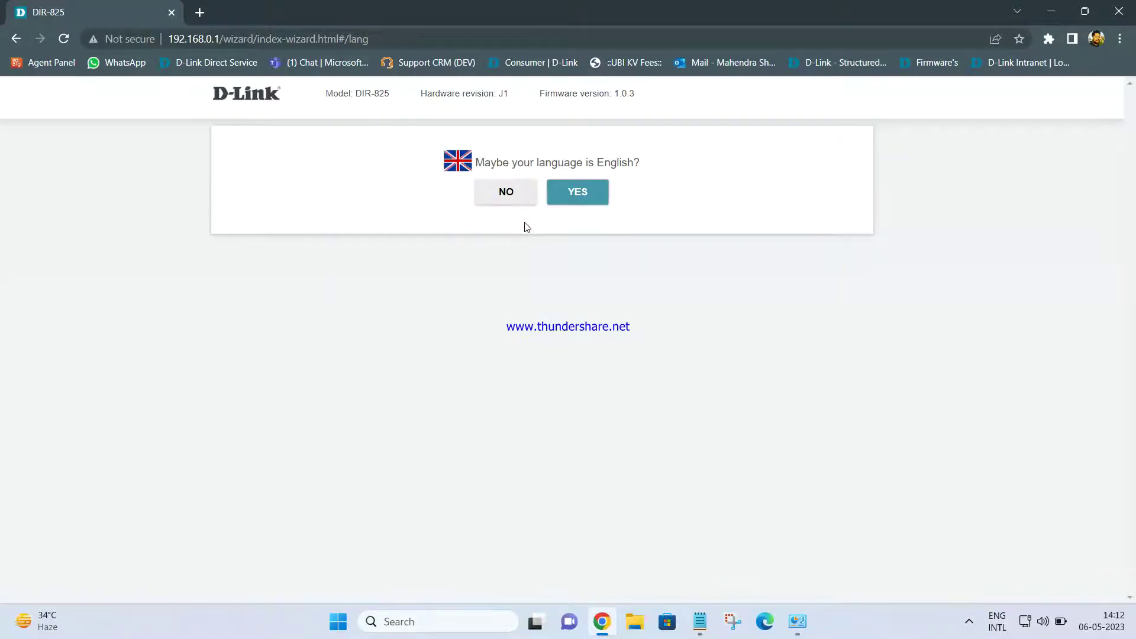
click(578, 198)
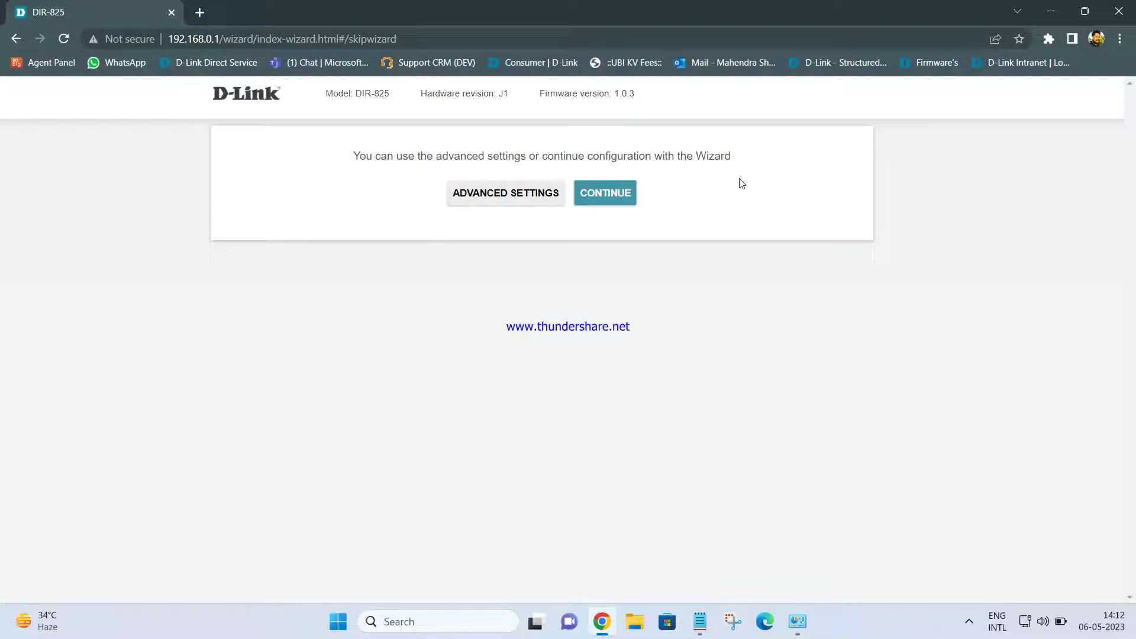
click(618, 198)
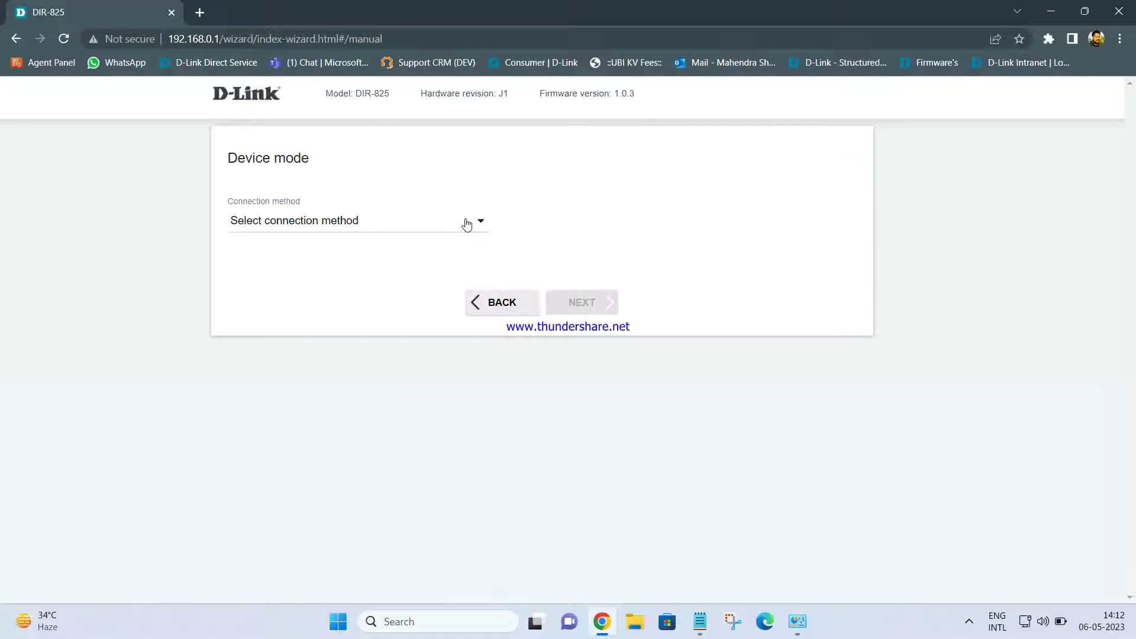
Choose Wi-Fi as the connection method and Repeater as the work mode, then advance.
click(467, 223)
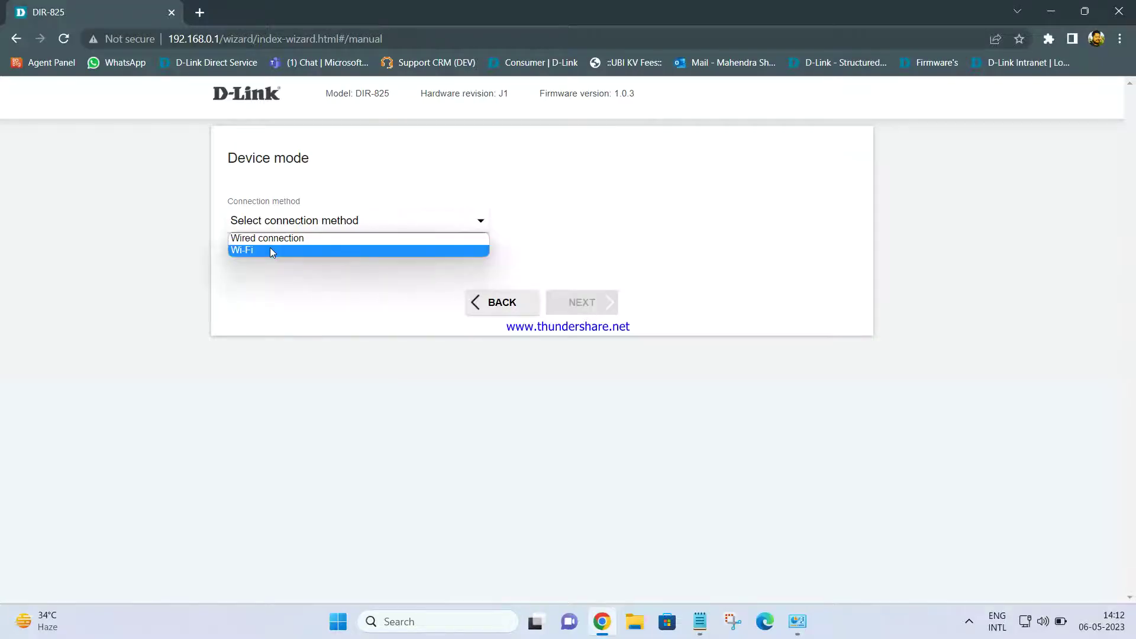
click(270, 251)
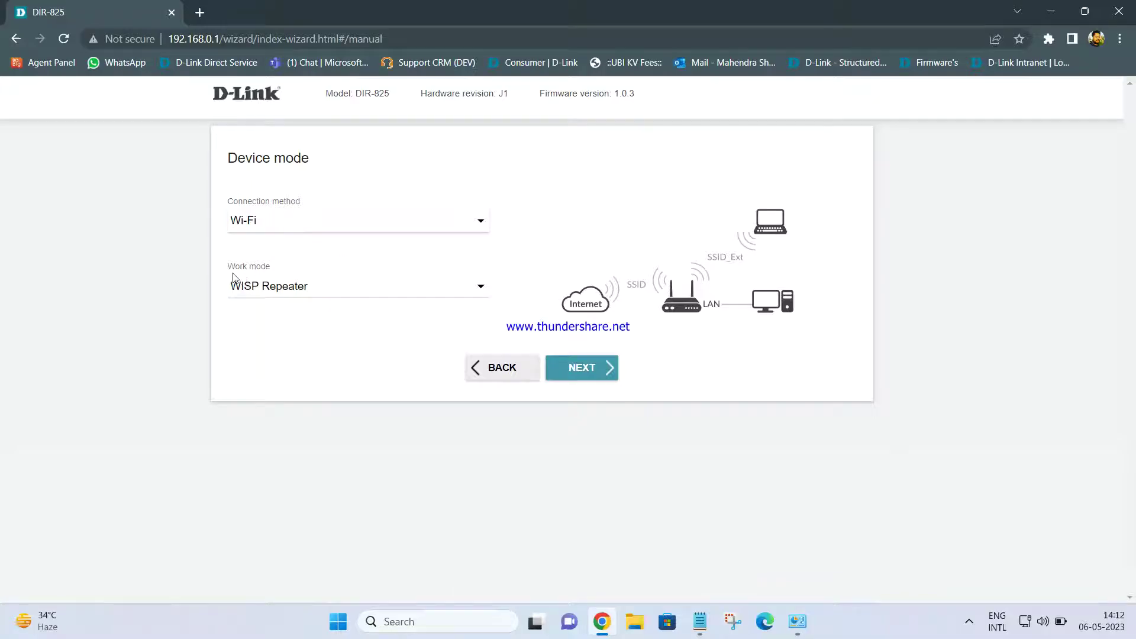
click(288, 292)
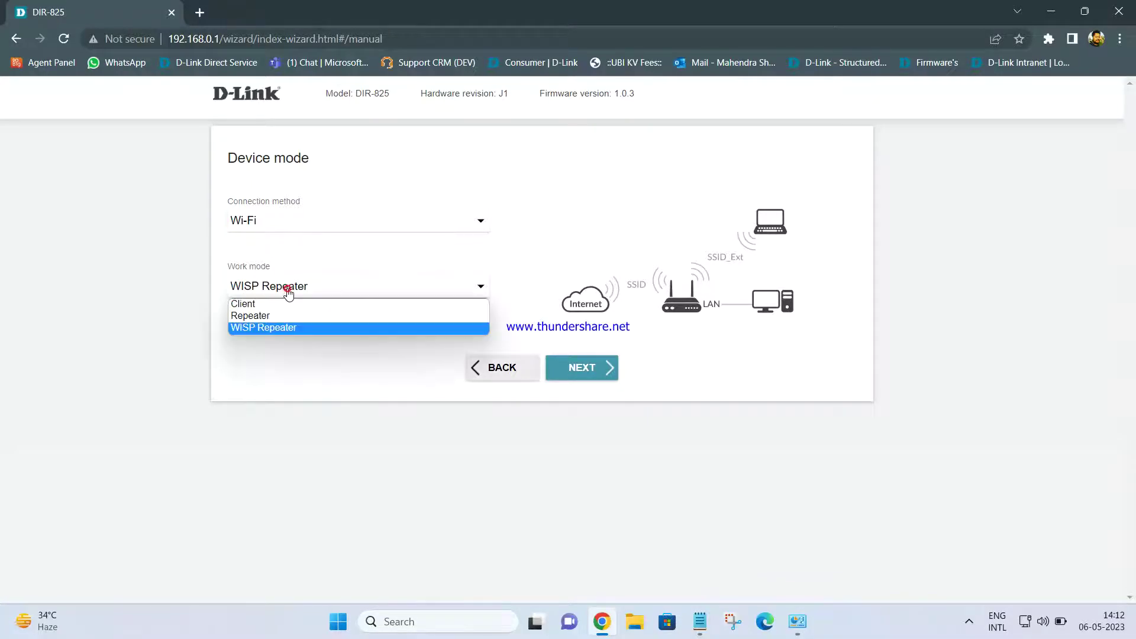
click(277, 317)
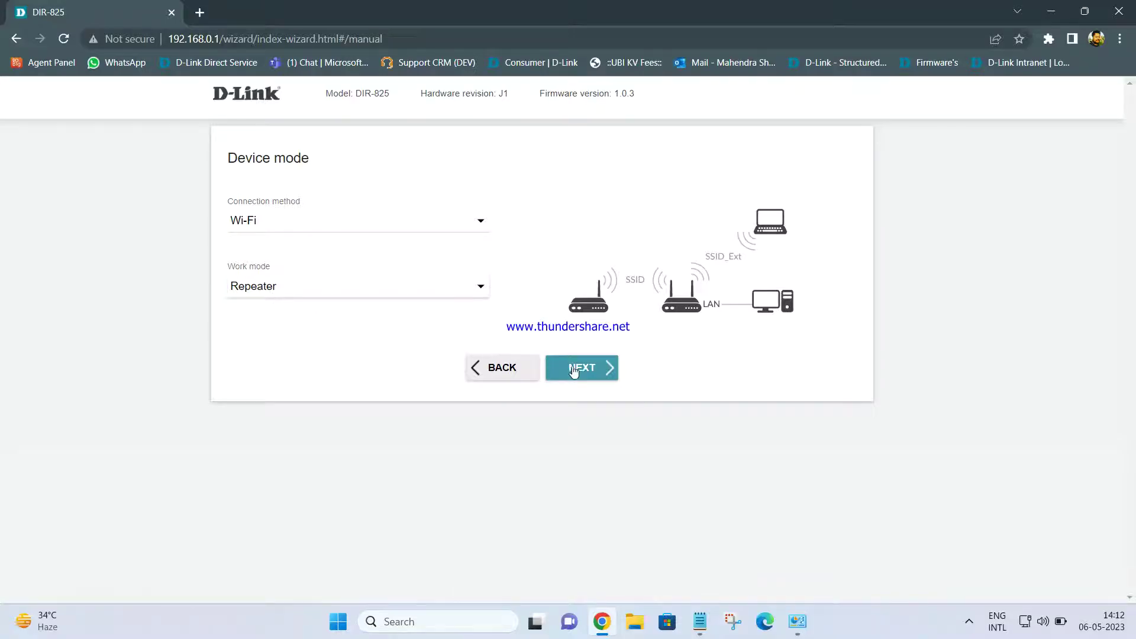
click(595, 371)
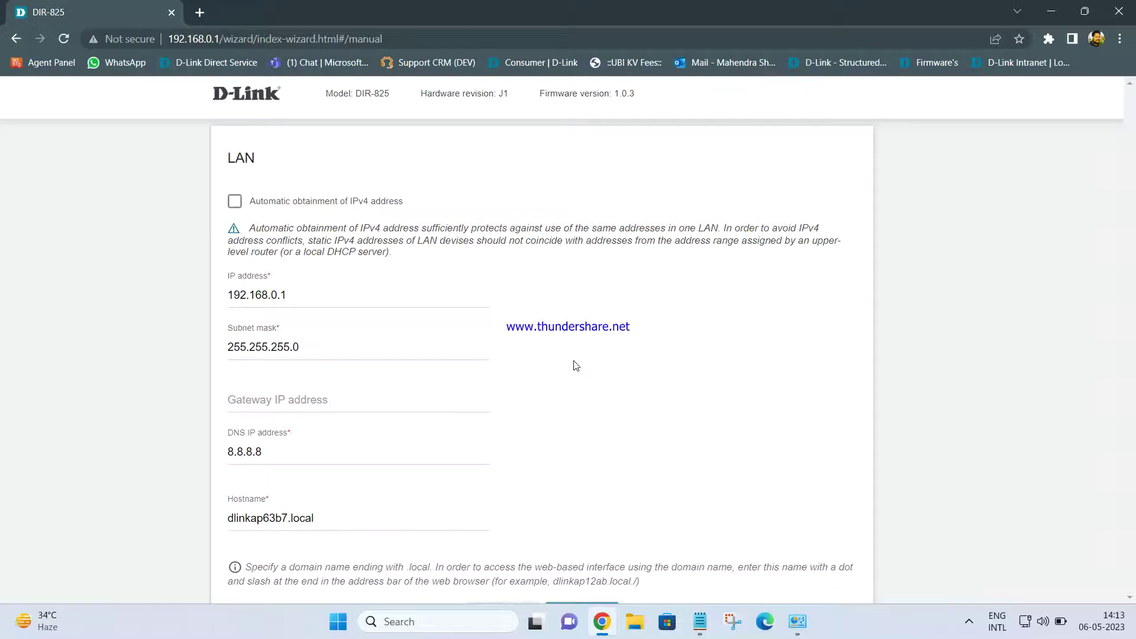
Change the LAN IP address to 192.168.0.200 and set gateway 192.168.0.1.
click(296, 295)
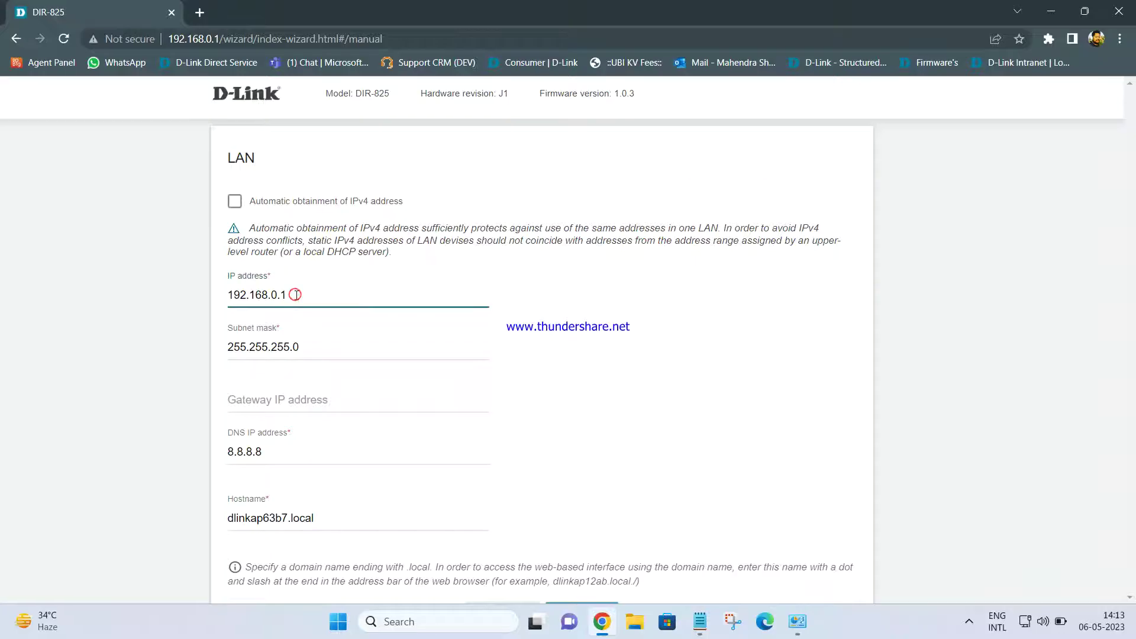
key(BackSpace)
text(200)
click(286, 403)
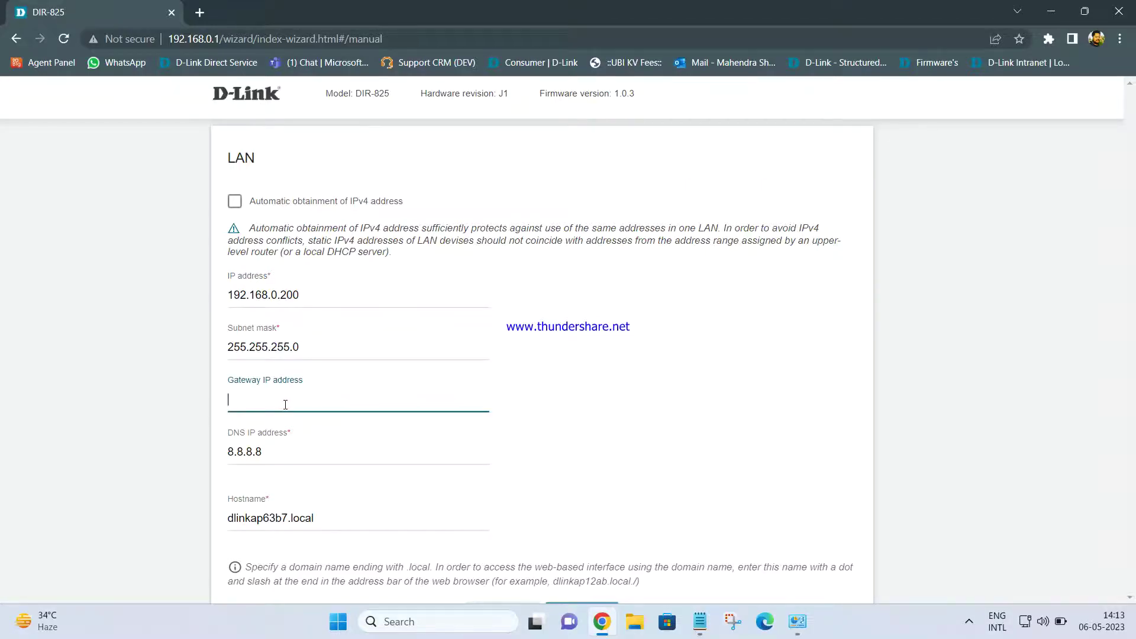
text(192.168.0.)
key(shift+Left)
key(shift+Left)
key(shift+Left)
key(shift+Left)
key(shift+Left)
key(shift+Left)
key(shift+Left)
key(shift+Left)
key(shift+Left)
key(shift+Left)
key(shift+Left)
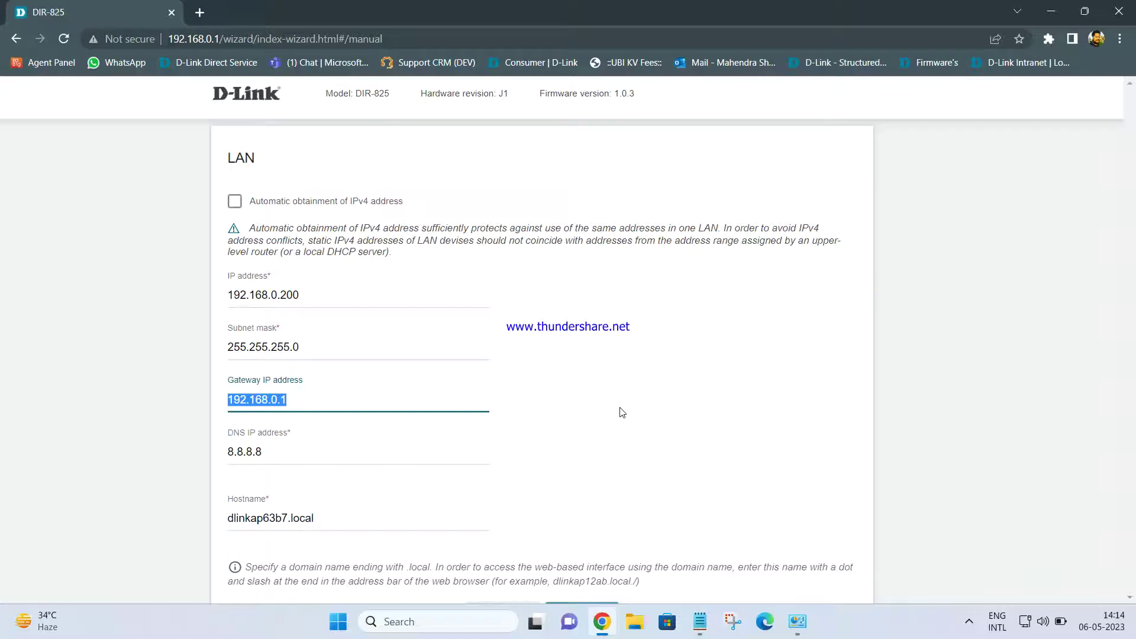
scroll(621, 412, down, 2)
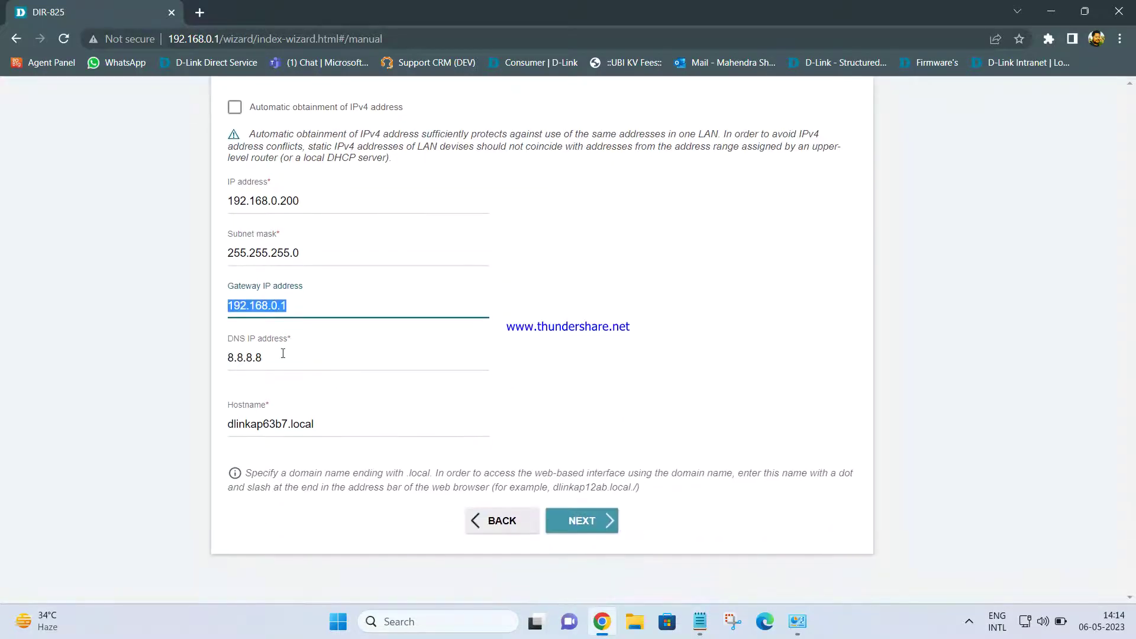
On the Wi-Fi Client step, scan nearby networks and select R12-7EDB to extend.
click(583, 522)
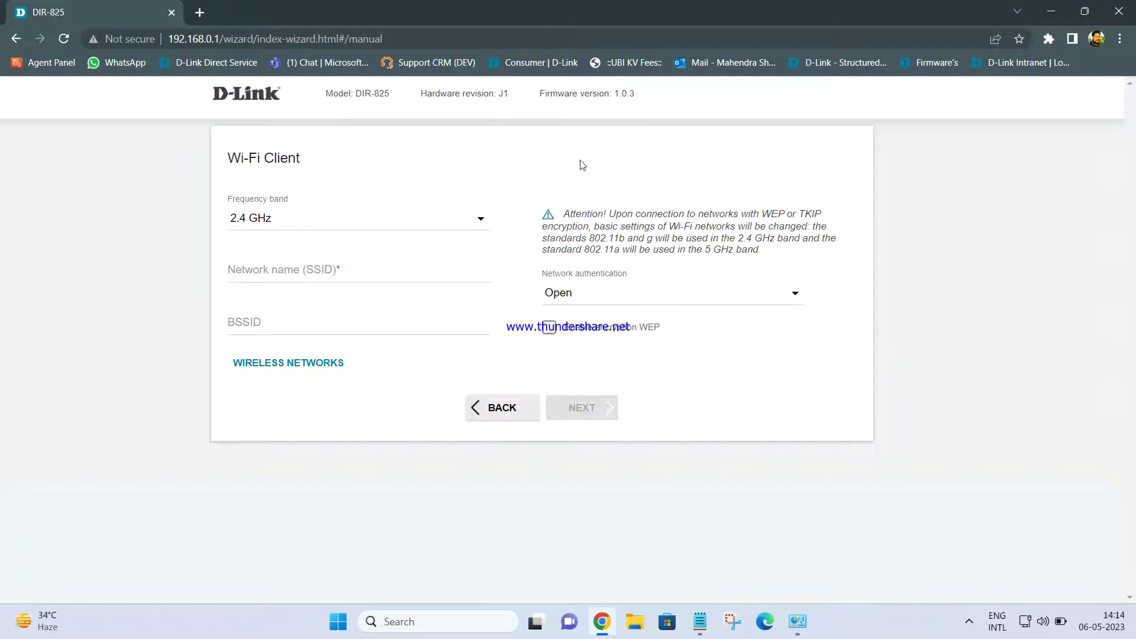
click(283, 366)
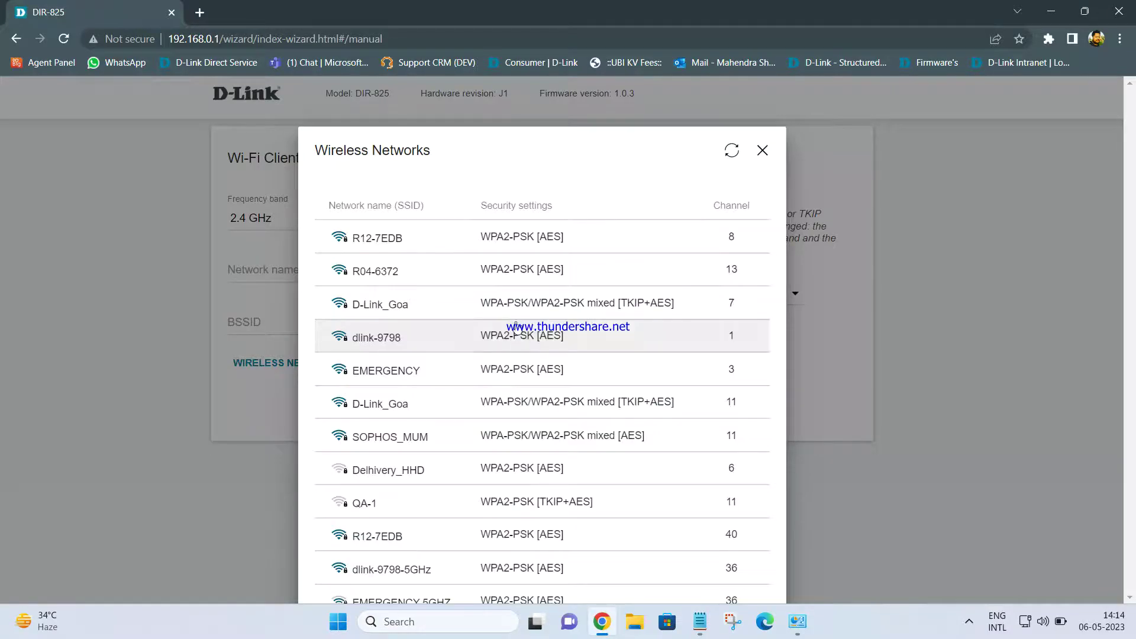
scroll(491, 415, down, 1)
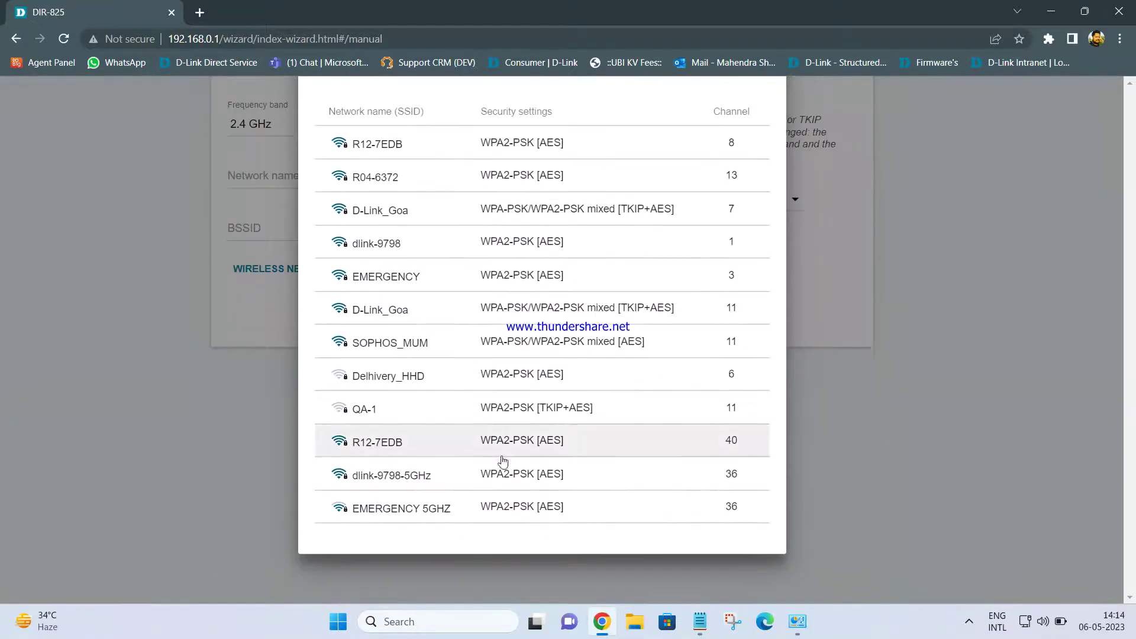
scroll(498, 402, up, 1)
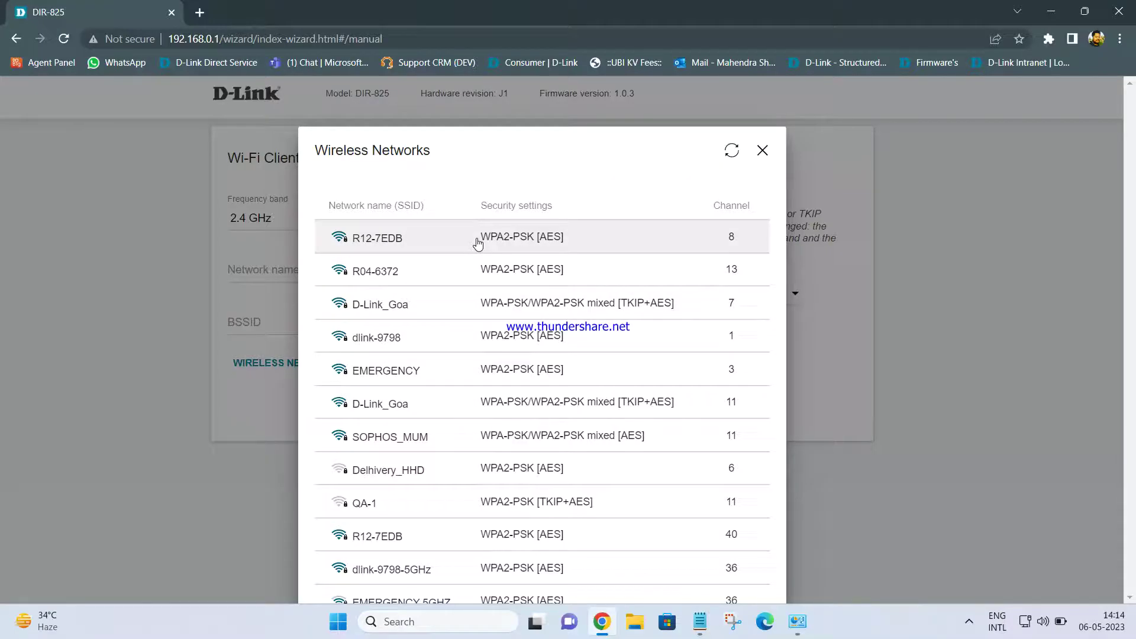
click(408, 245)
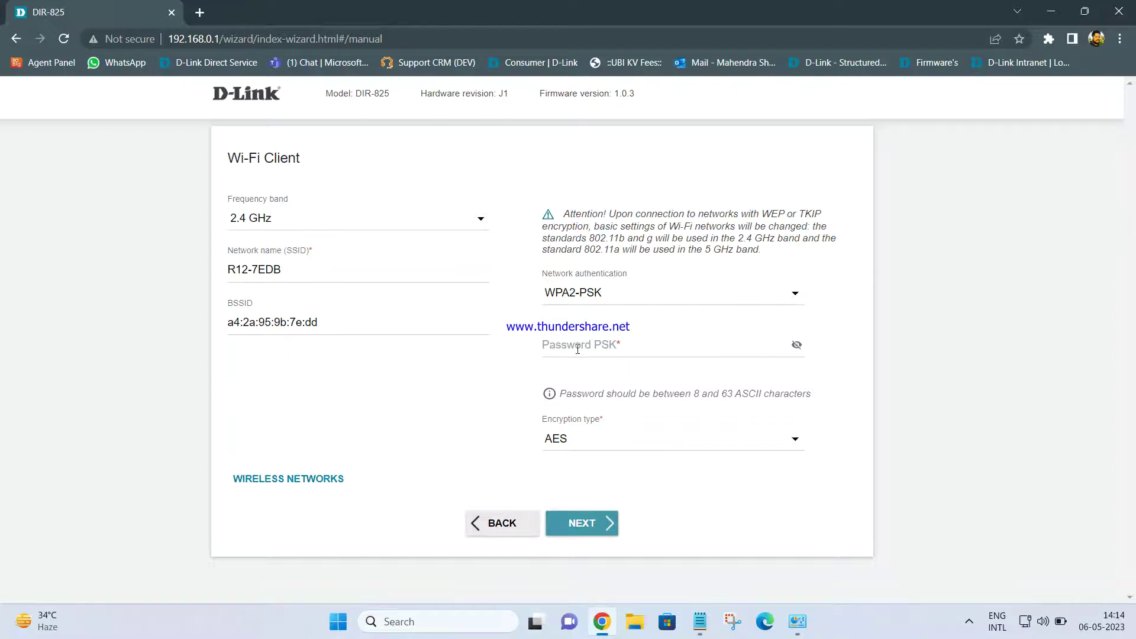
click(575, 348)
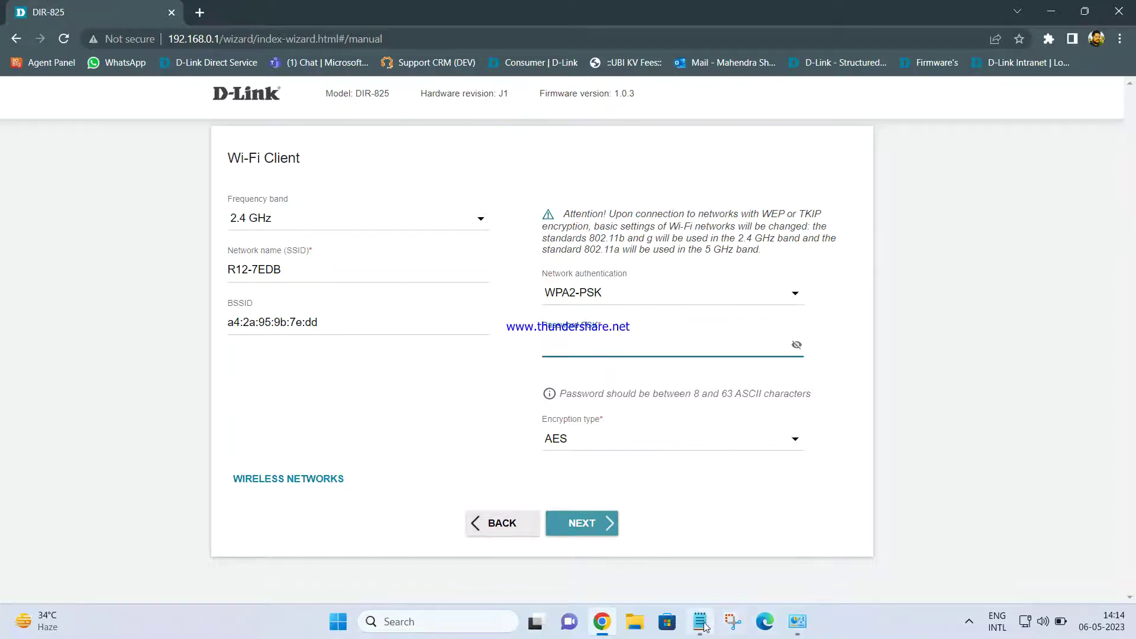
click(700, 621)
drag(692, 83, 750, 90)
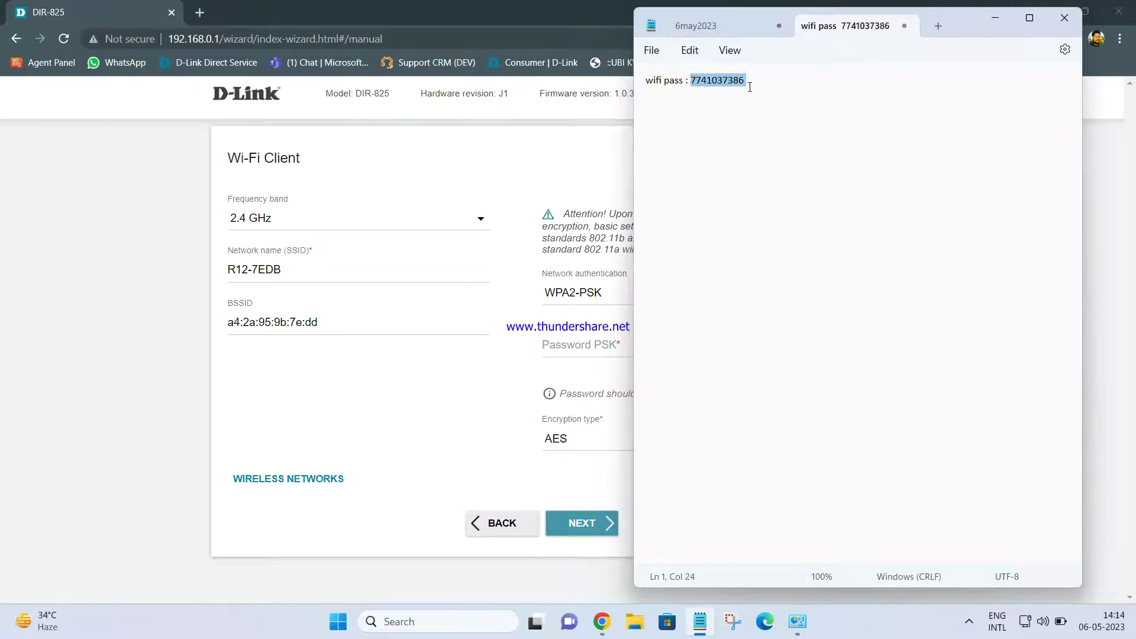
key(ctrl+c)
click(577, 346)
key(ctrl+v)
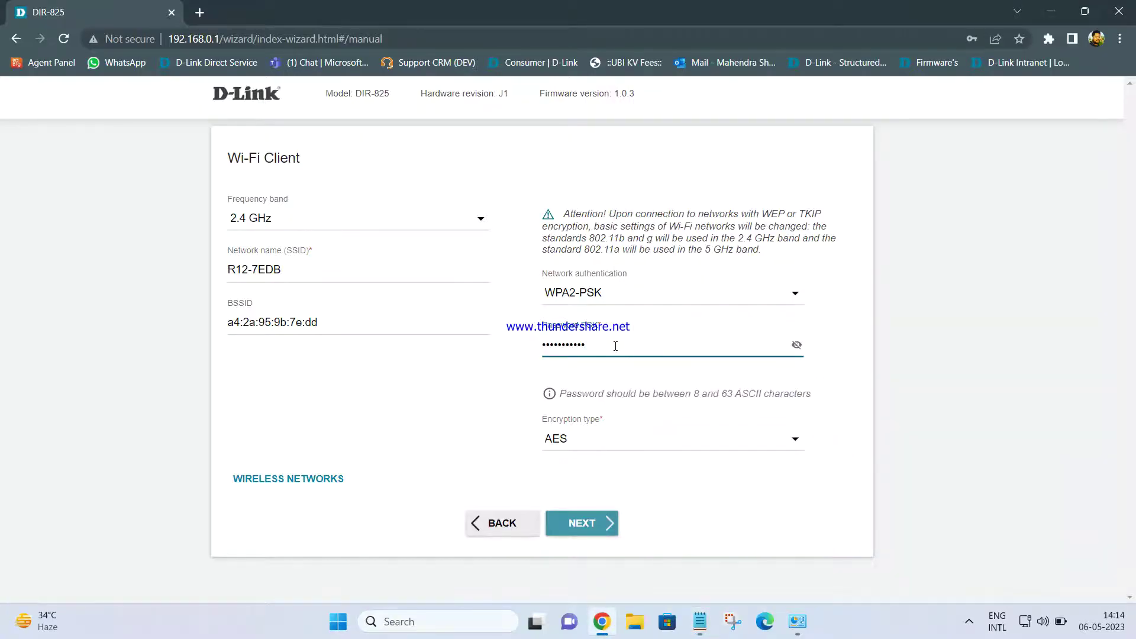
click(796, 345)
click(578, 522)
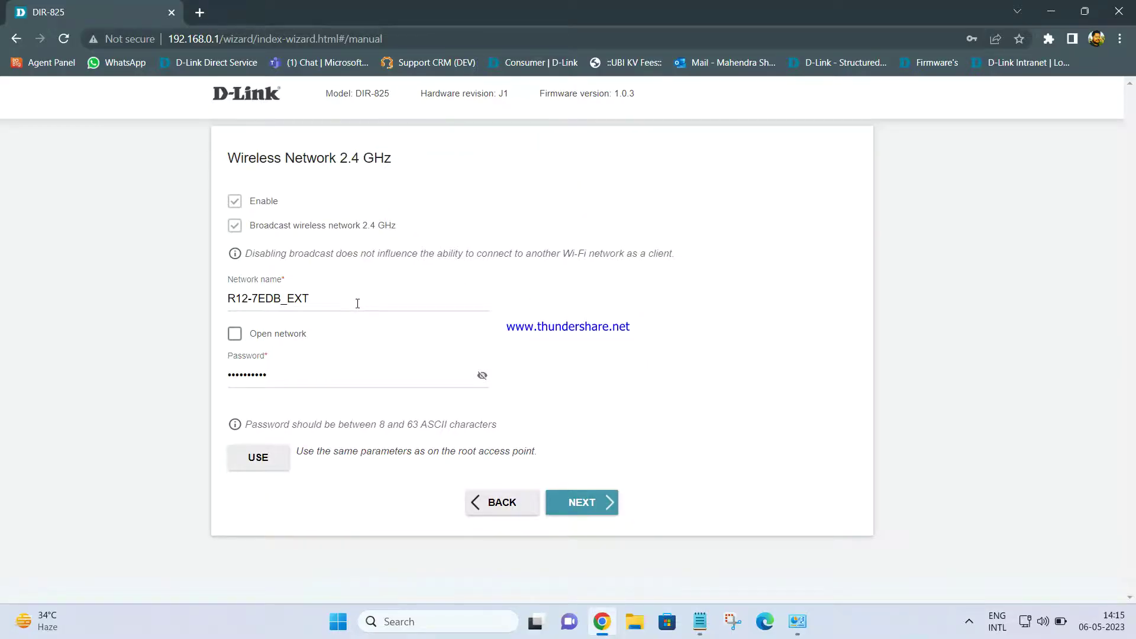
Keep the 2.4 GHz name R12-7EDB_EXT, check its password, and continue to 5 GHz.
click(226, 298)
drag(287, 298, 311, 298)
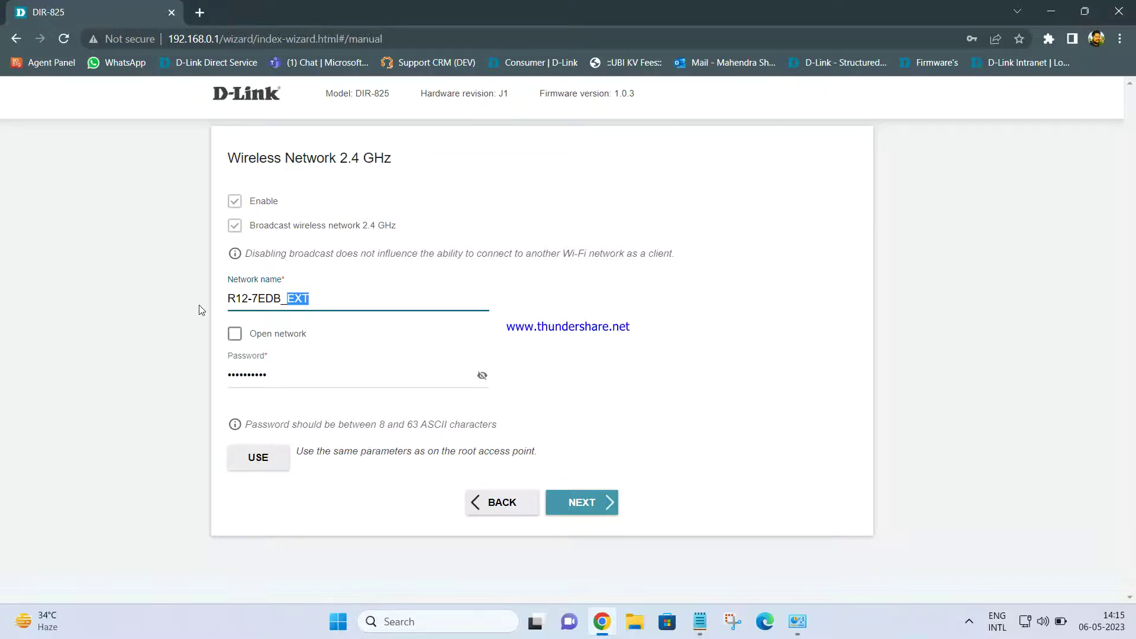
click(335, 293)
click(480, 378)
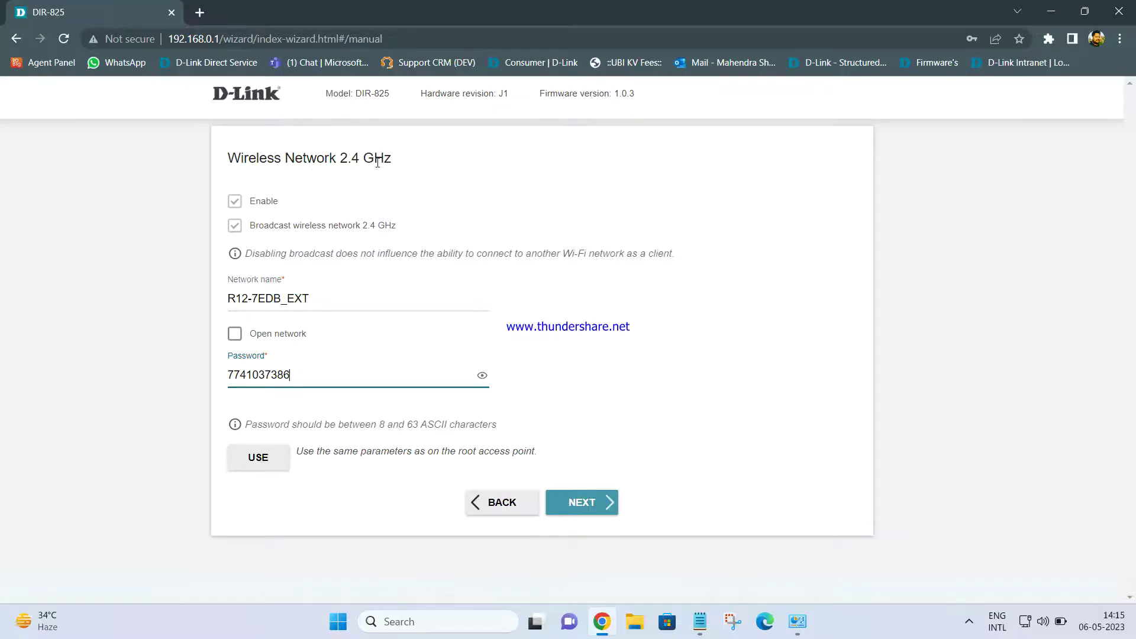
click(586, 502)
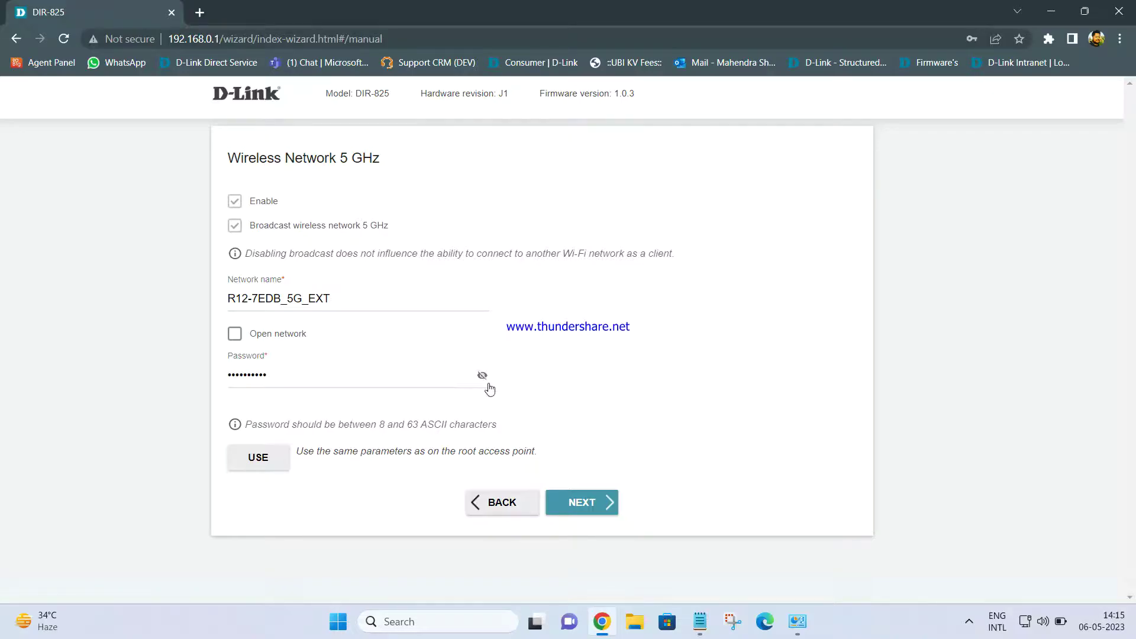
Check the 5 GHz network R12-7EDB_5G_EXT and its revealed password, then continue.
click(482, 376)
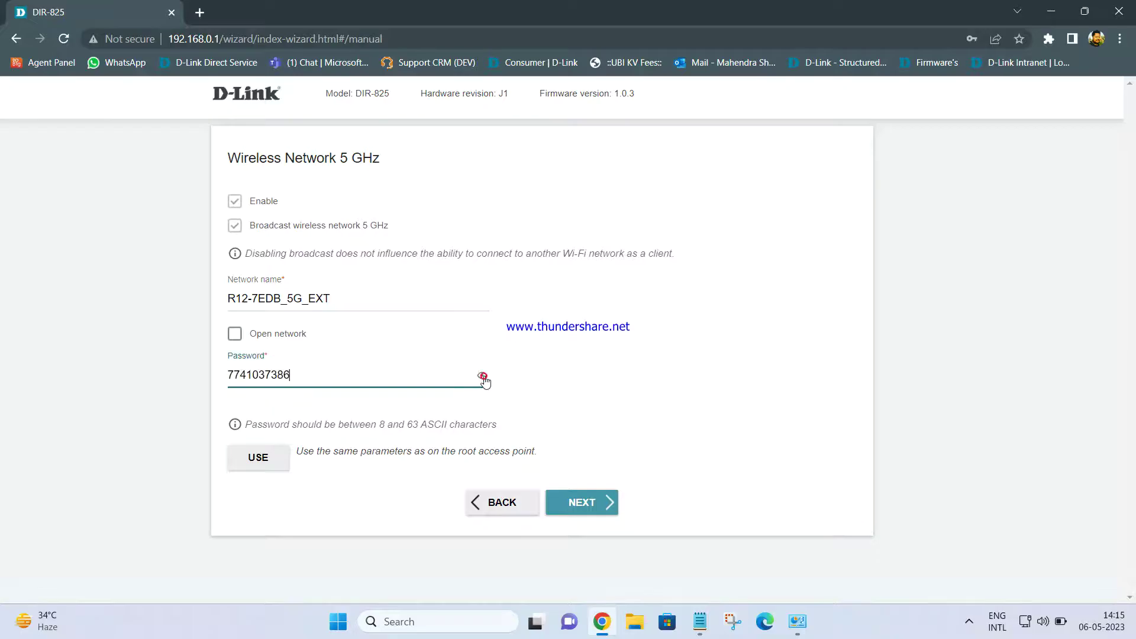
click(419, 303)
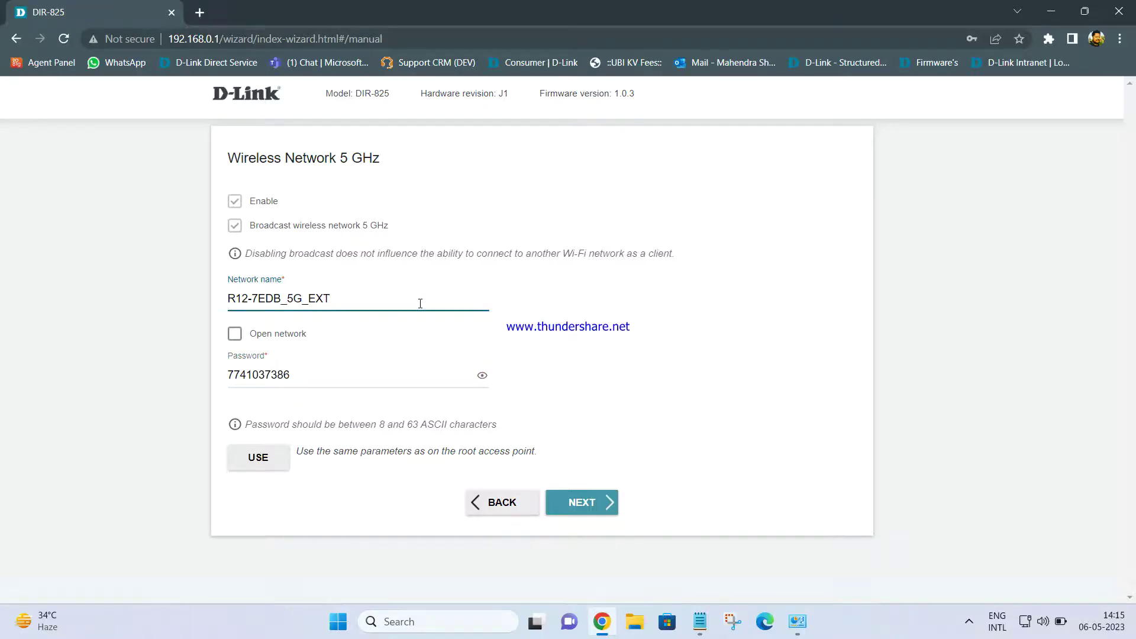
click(573, 504)
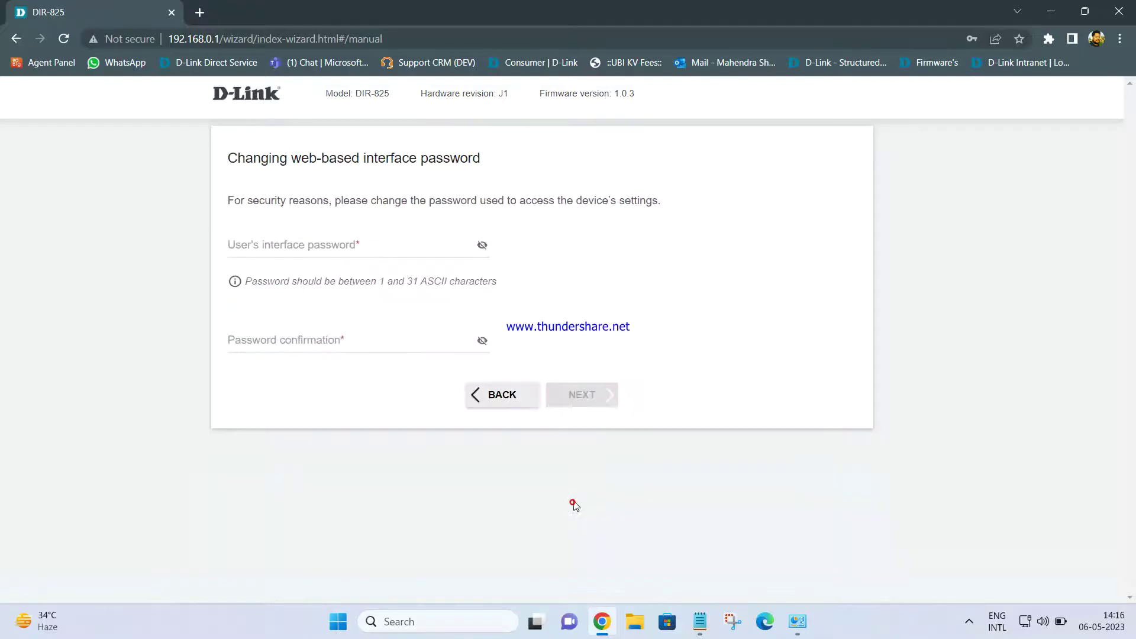
Enter the new web interface password twice and reveal both fields to compare them.
click(347, 254)
text(••••••••)
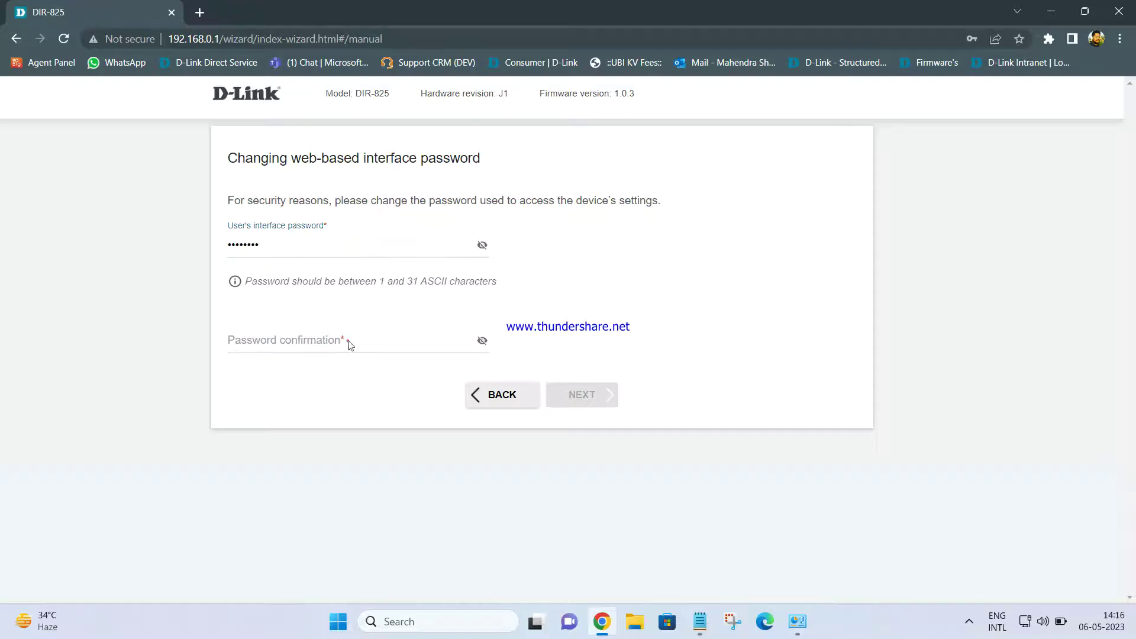
click(348, 341)
text(••••••23)
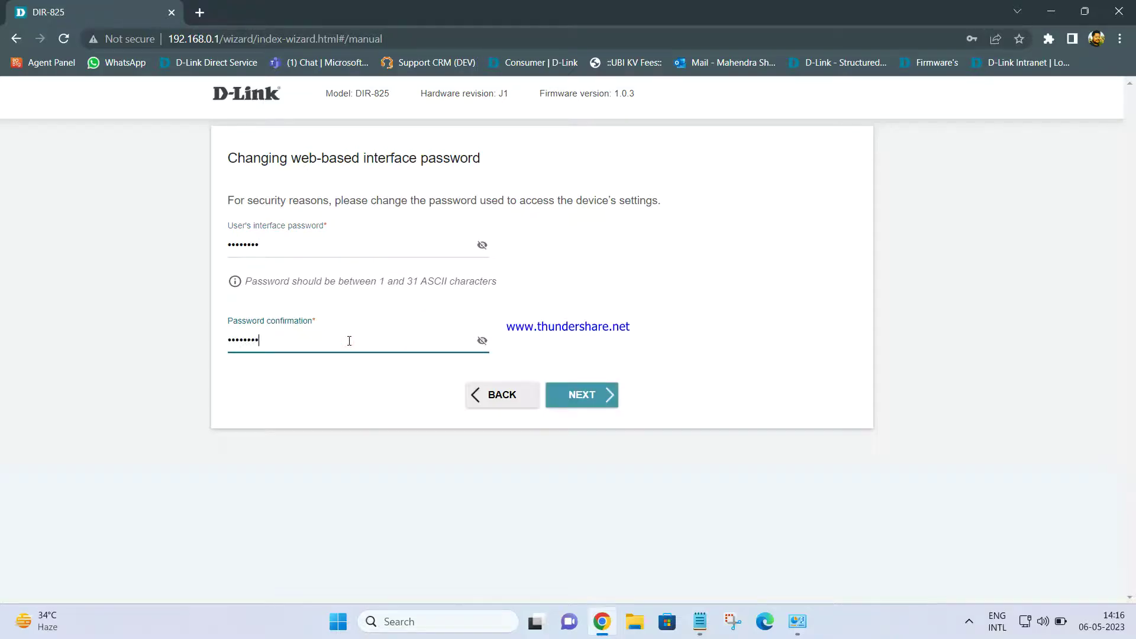
click(482, 245)
click(482, 337)
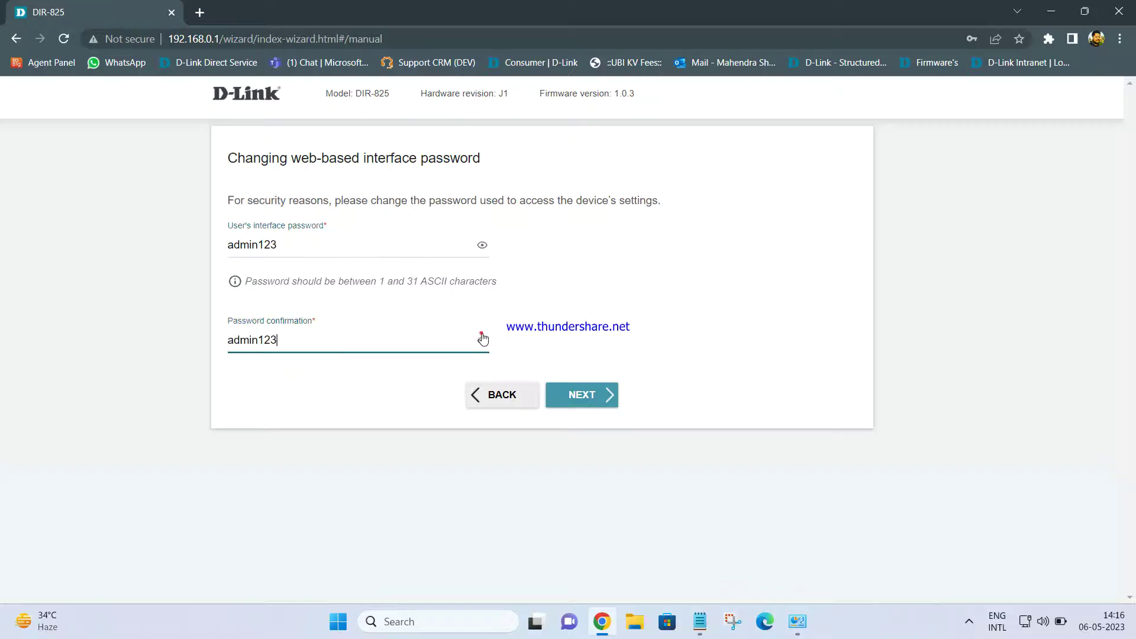
Review the setup Summary page and save the configuration file as settings (6).txt.
click(577, 394)
scroll(607, 244, down, 3)
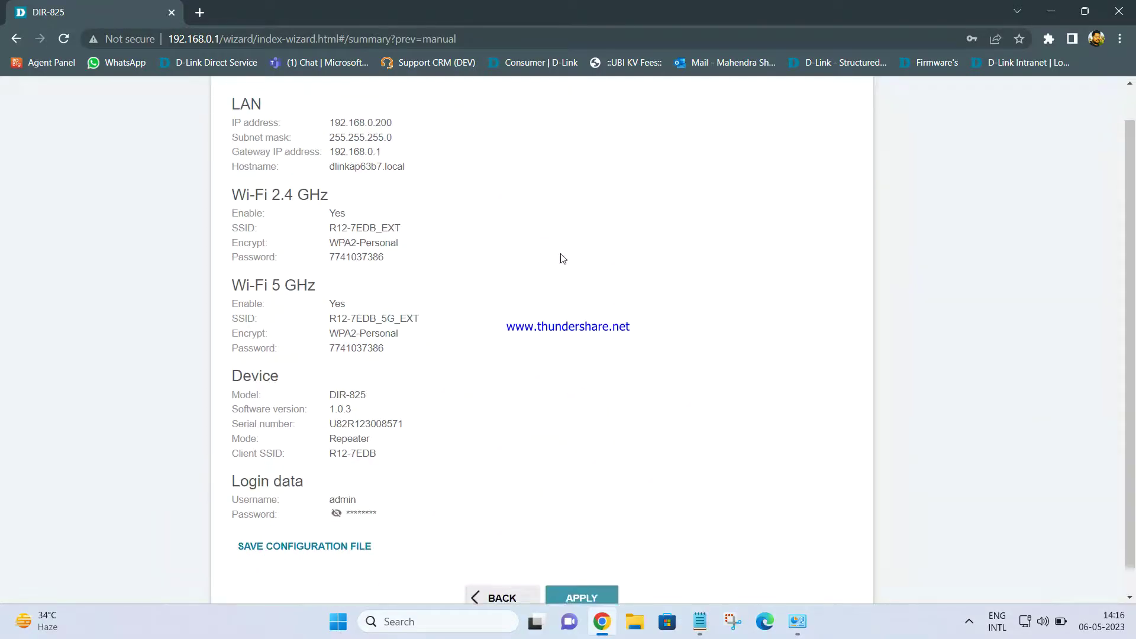
scroll(507, 236, up, 2)
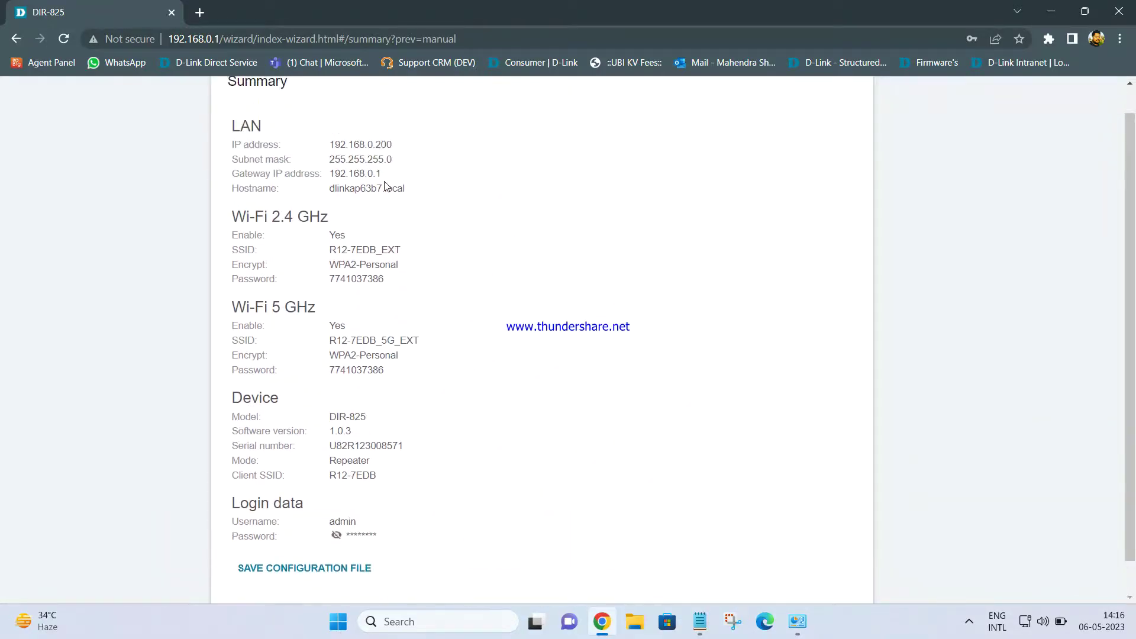
scroll(389, 188, down, 2)
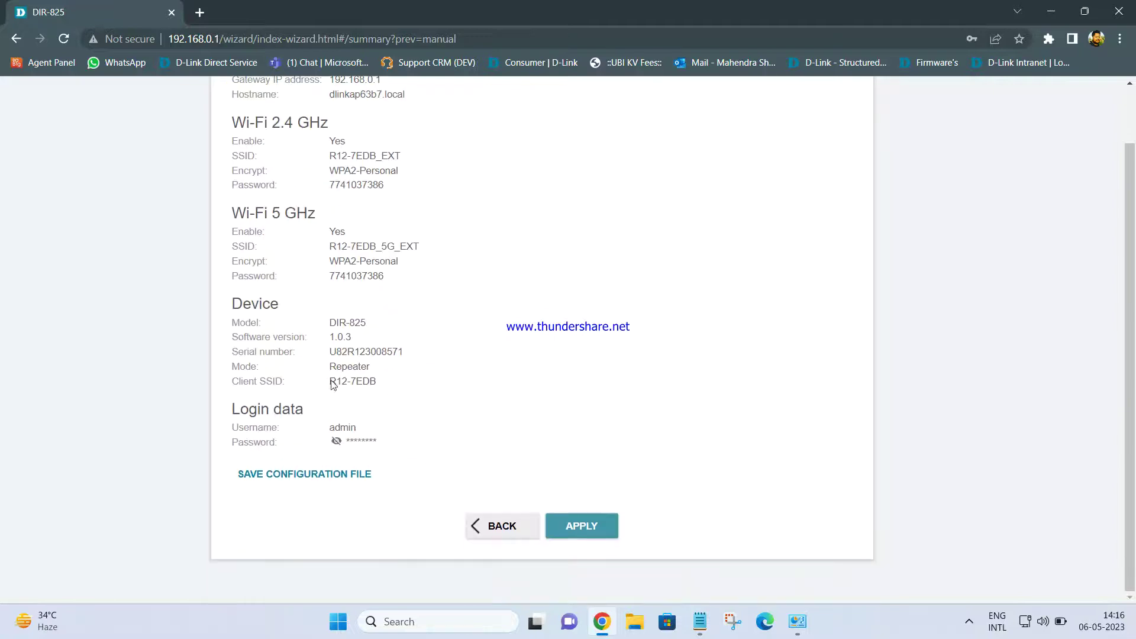
click(310, 477)
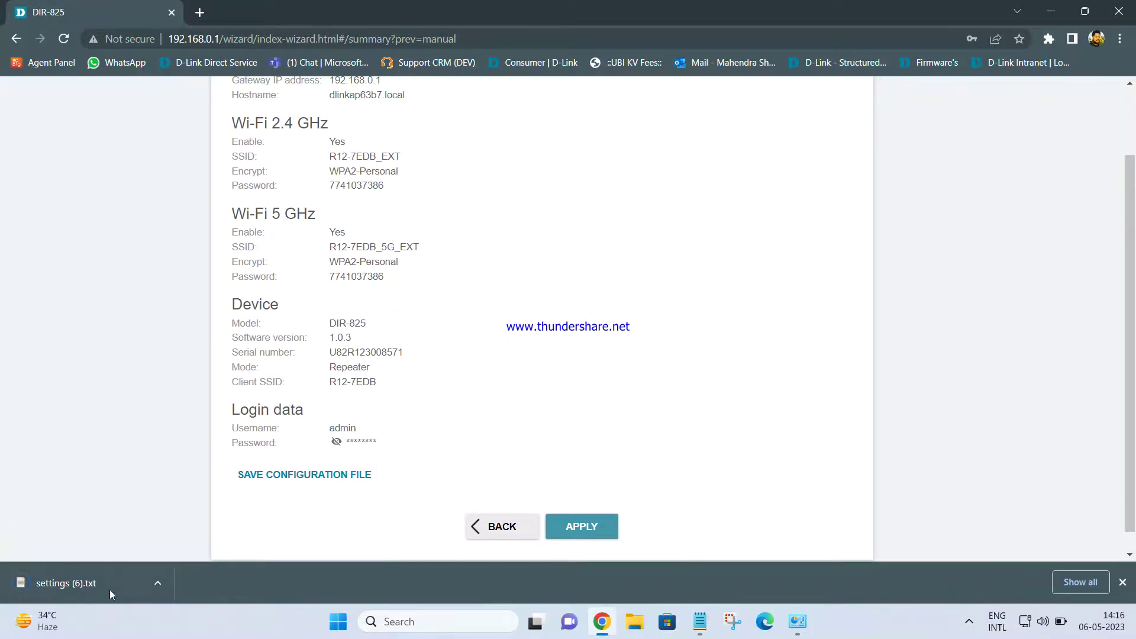
Open settings (6).txt in Notepad to check LAN 192.168.0.200 and Repeater details, then minimize it.
click(122, 581)
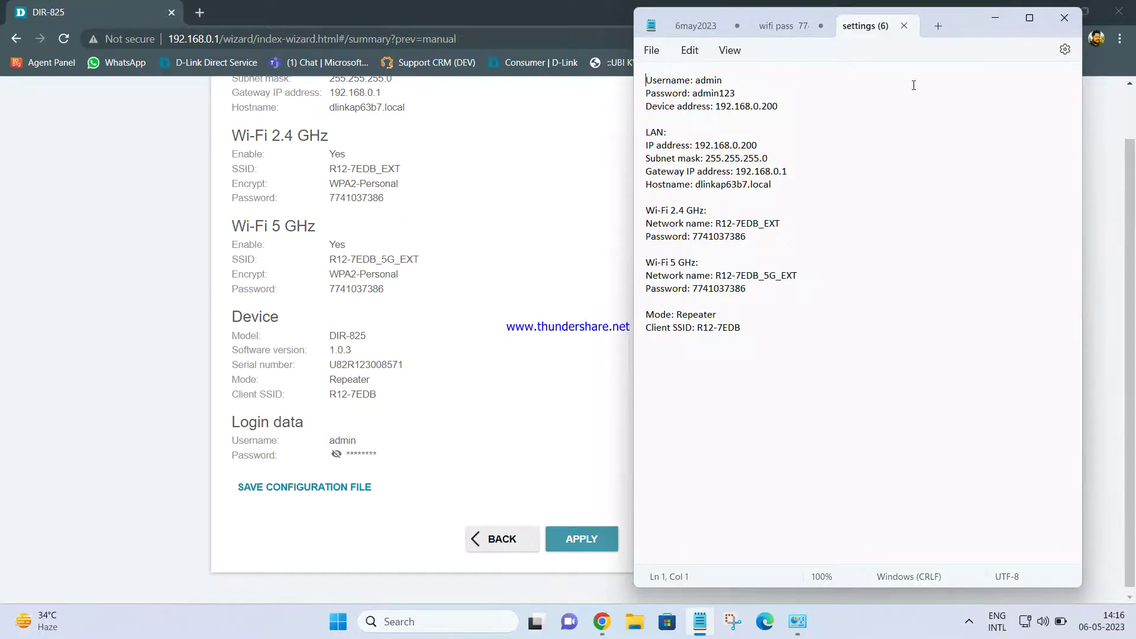
click(993, 20)
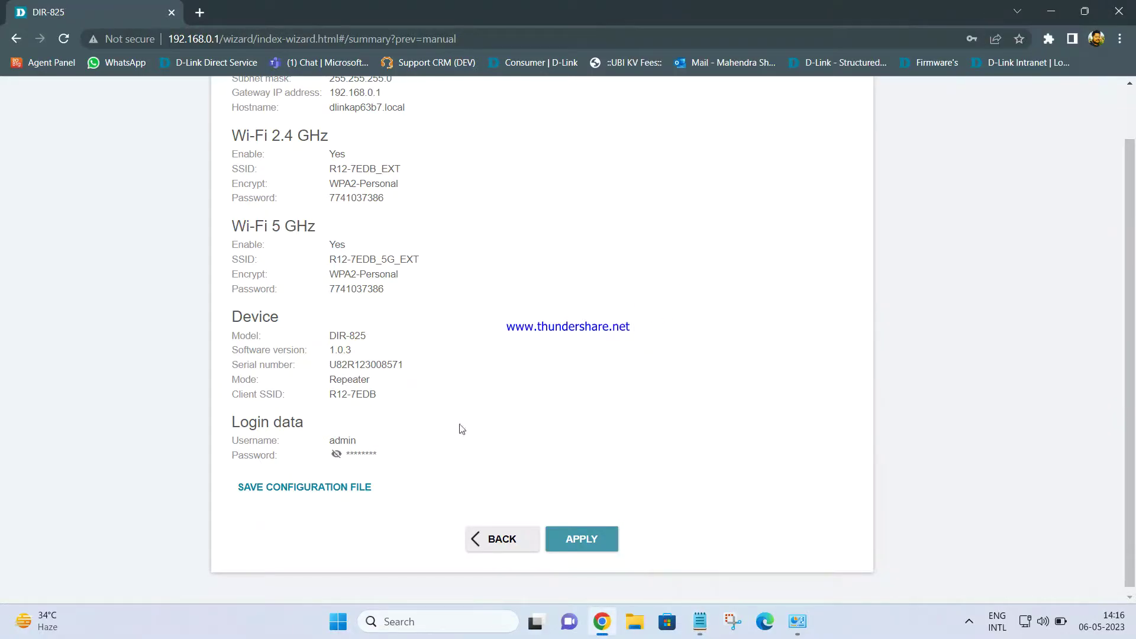
Apply and confirm the repeater settings so the DIR-825 restarts at 192.168.0.200.
click(590, 543)
click(641, 122)
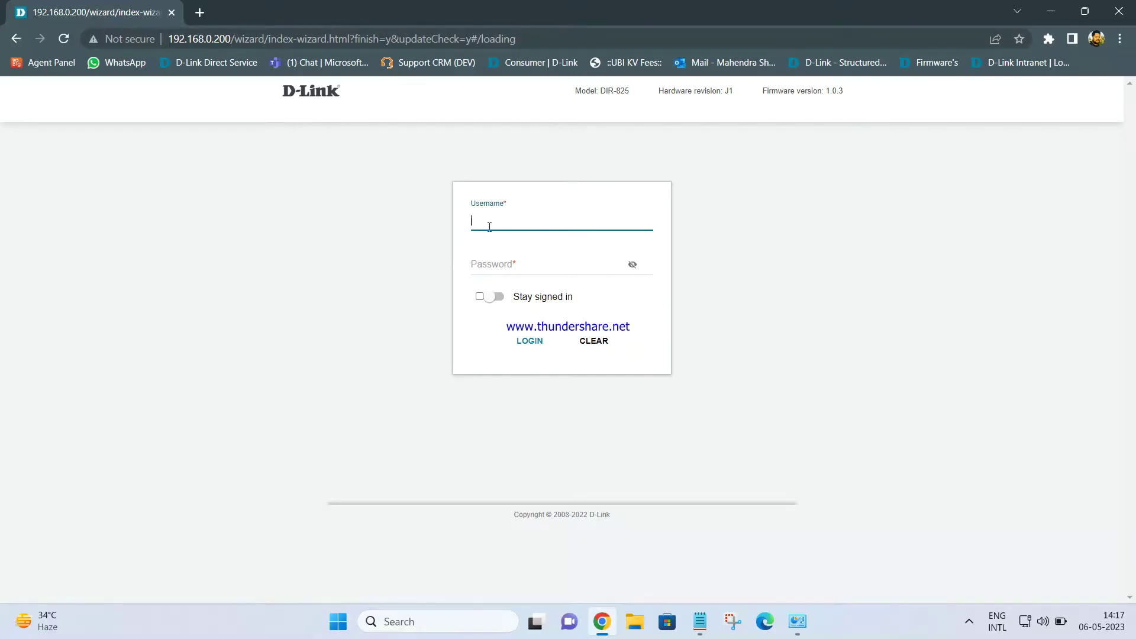
Go to the main router's admin page at 192.168.0.1 in a new Chrome tab.
click(199, 12)
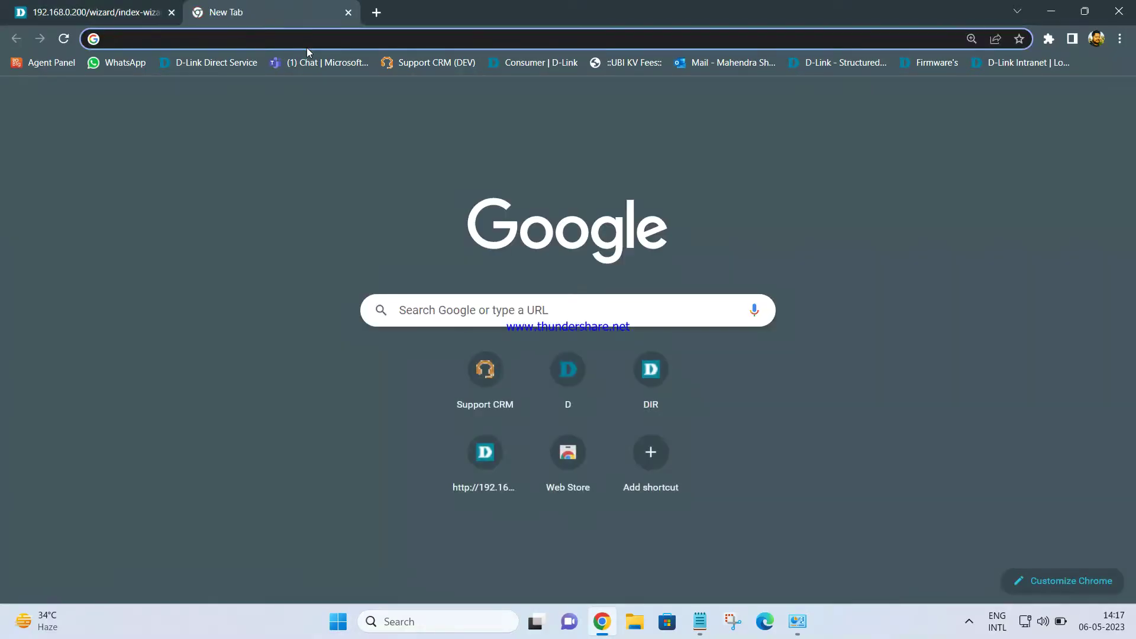
text(192.168)
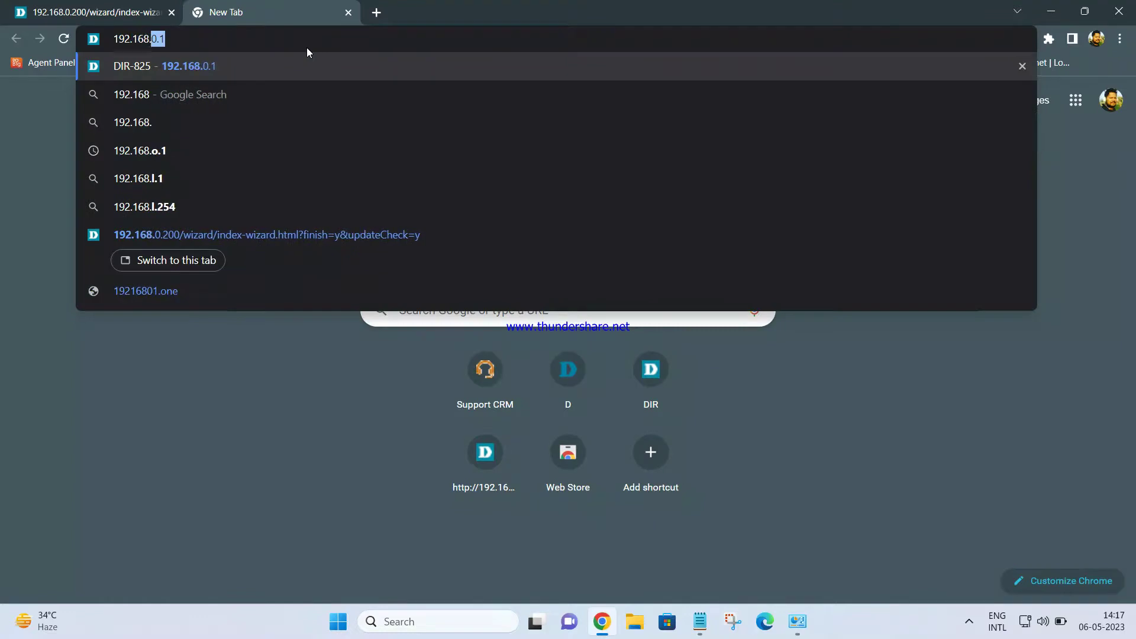
text(.0.1)
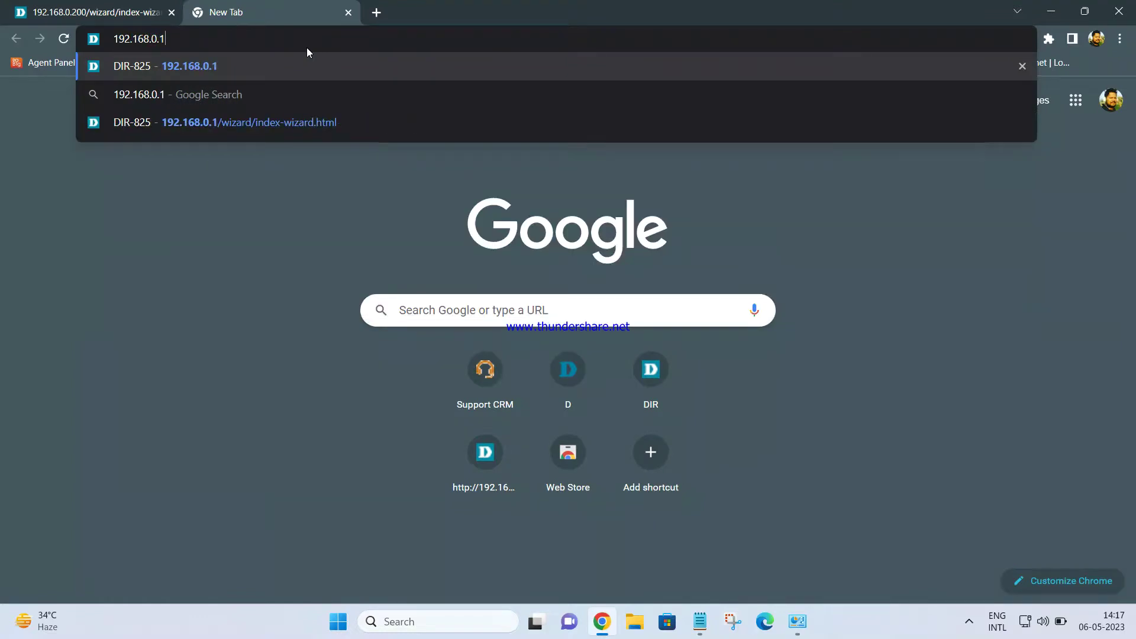
key(Return)
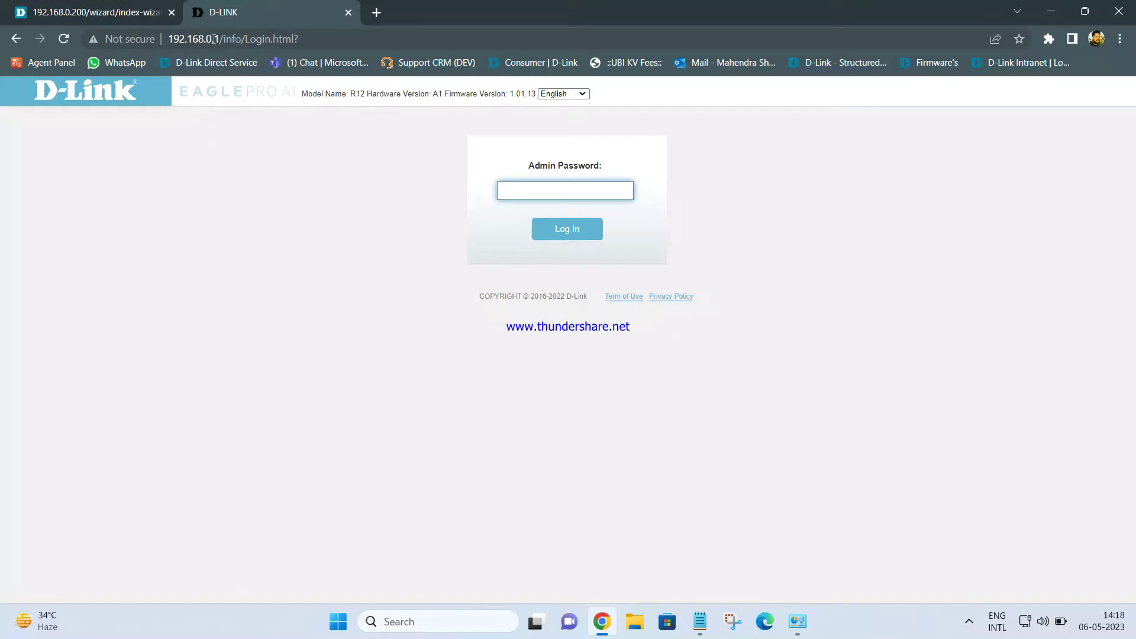
Log in to the DIR-825 at 192.168.0.200 with the administrator username and password, revealing the password to verify it.
click(97, 13)
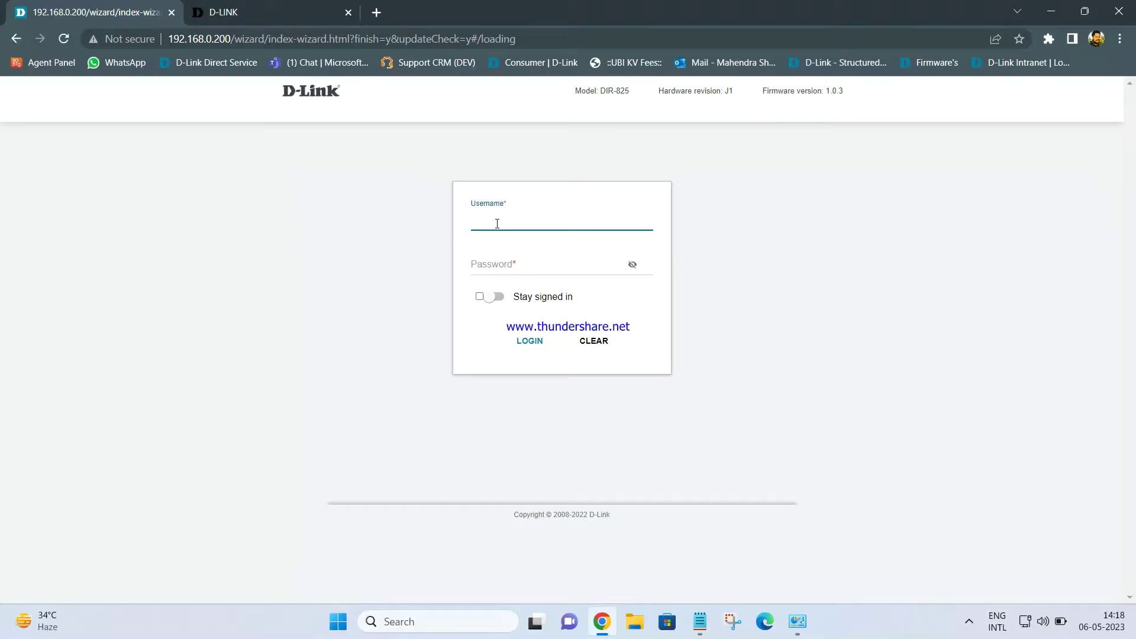
text(admin)
key(Tab)
text(admin)
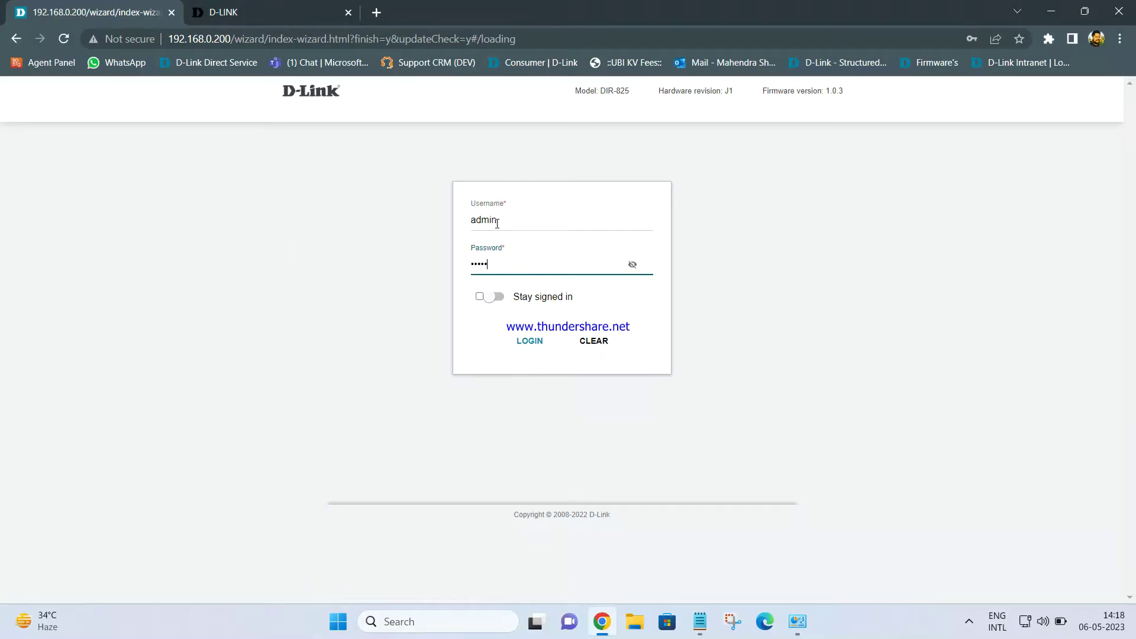
text(123)
click(632, 265)
click(530, 341)
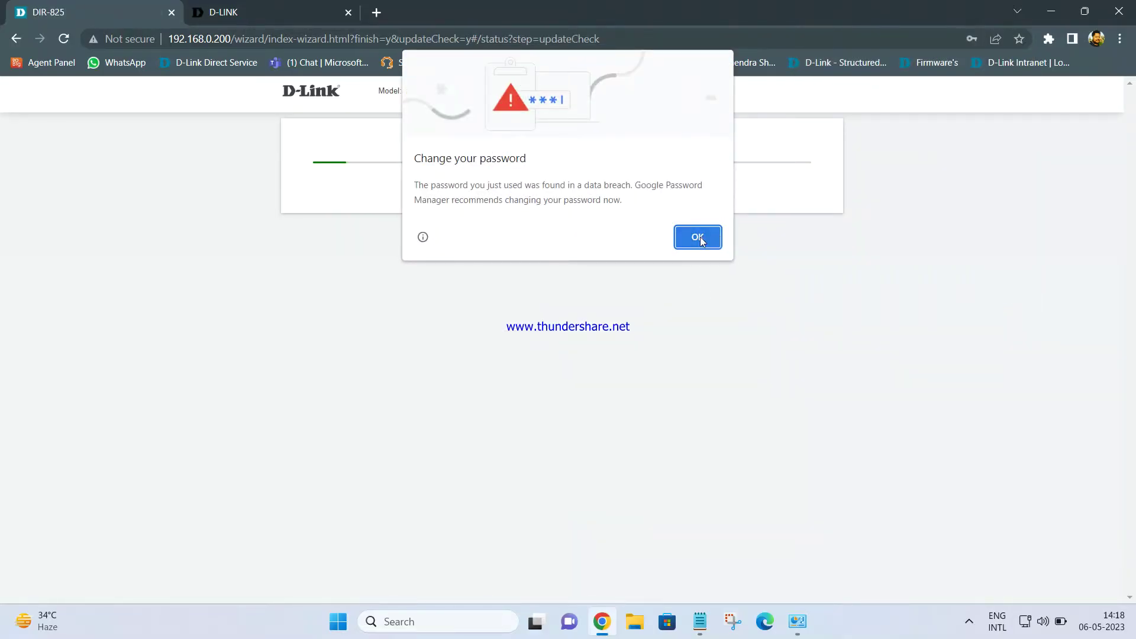
Dismiss Chrome's breach warning and save-password offer, then open the ADVANCED SETTINGS dashboard showing R12-7EDB_EXT and R12-7EDB_5G_EXT.
click(698, 237)
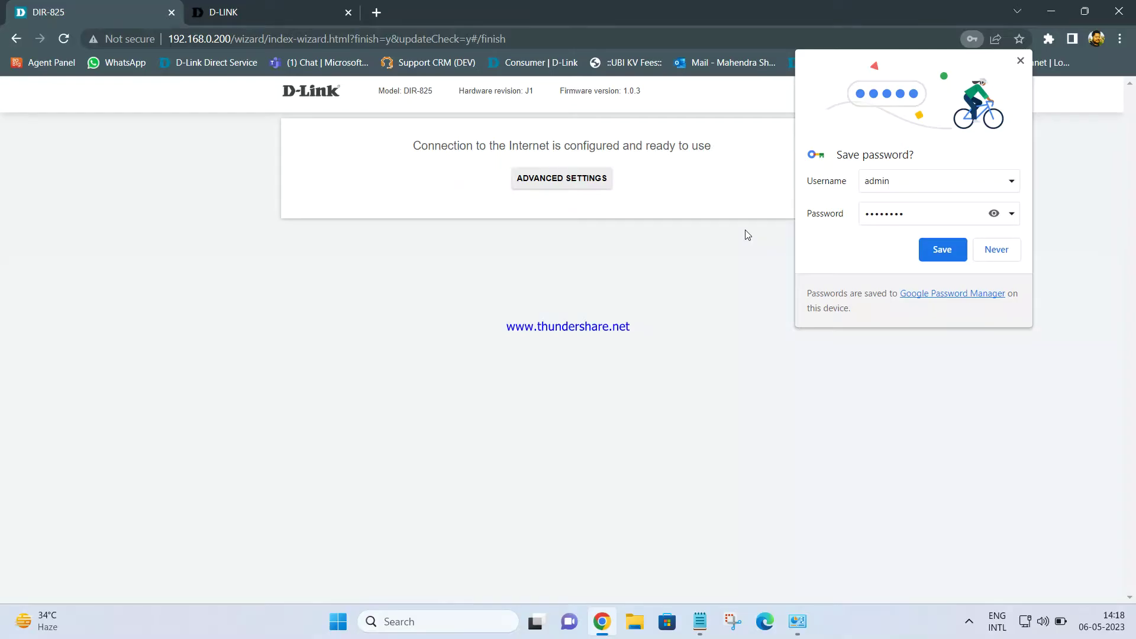
click(1020, 61)
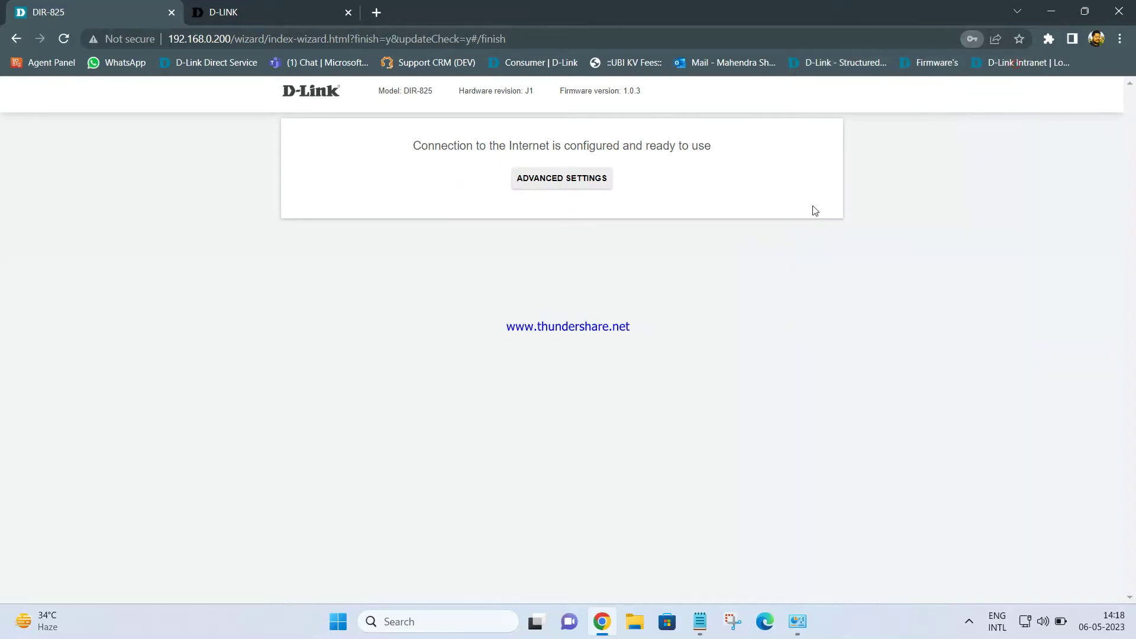
click(555, 187)
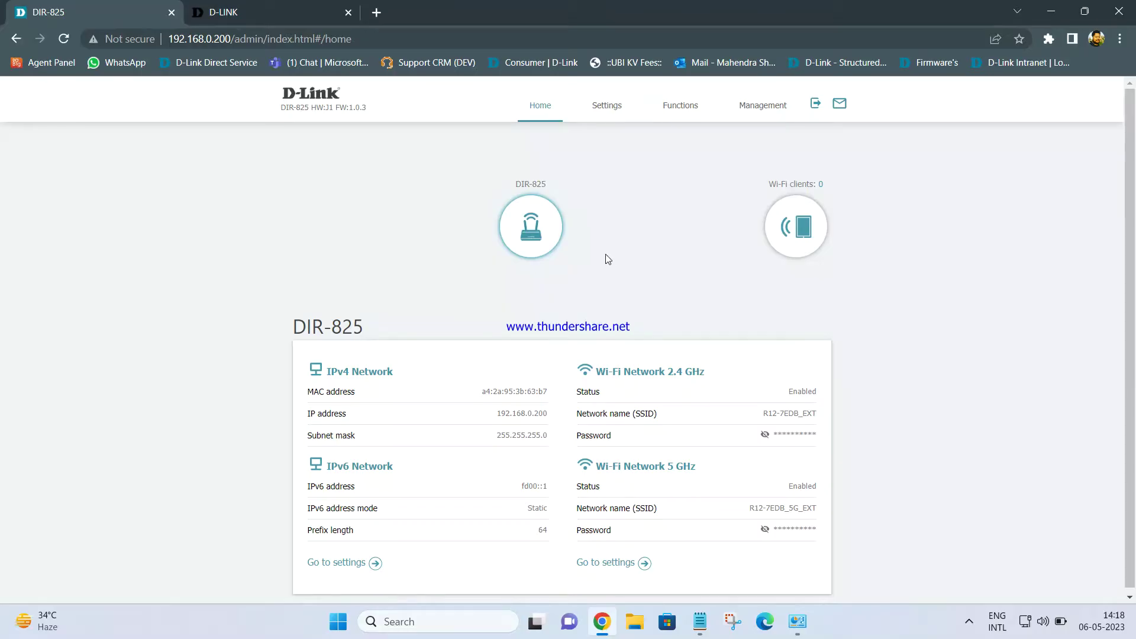
scroll(605, 254, down, 1)
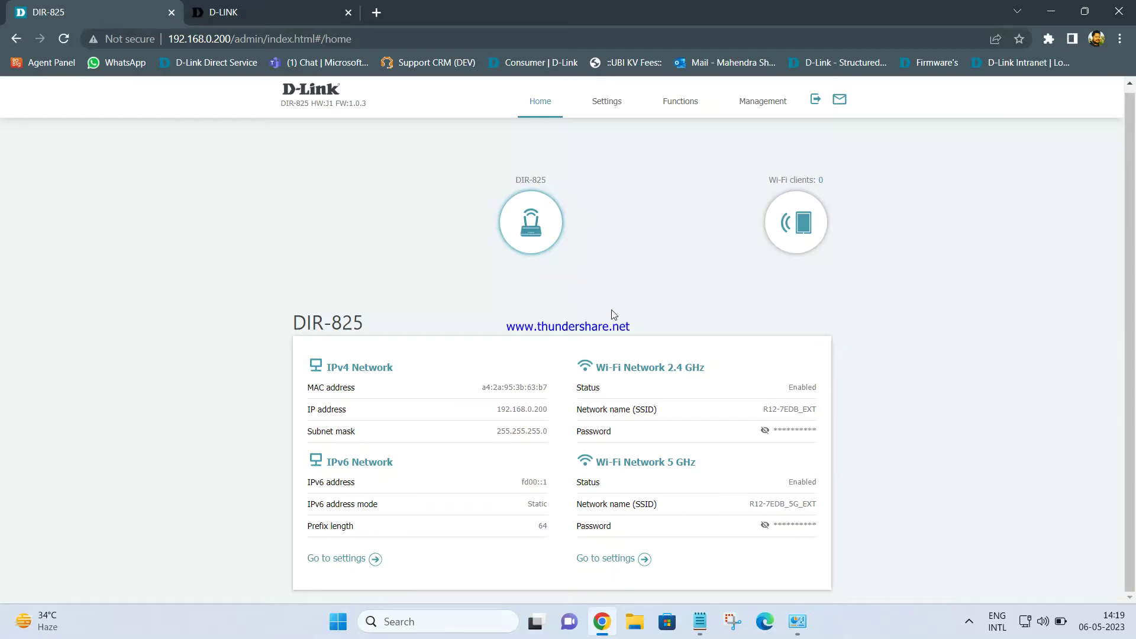
Check the Ethernet connection's status for IPv4 Internet access, then start a new Chrome tab.
click(799, 623)
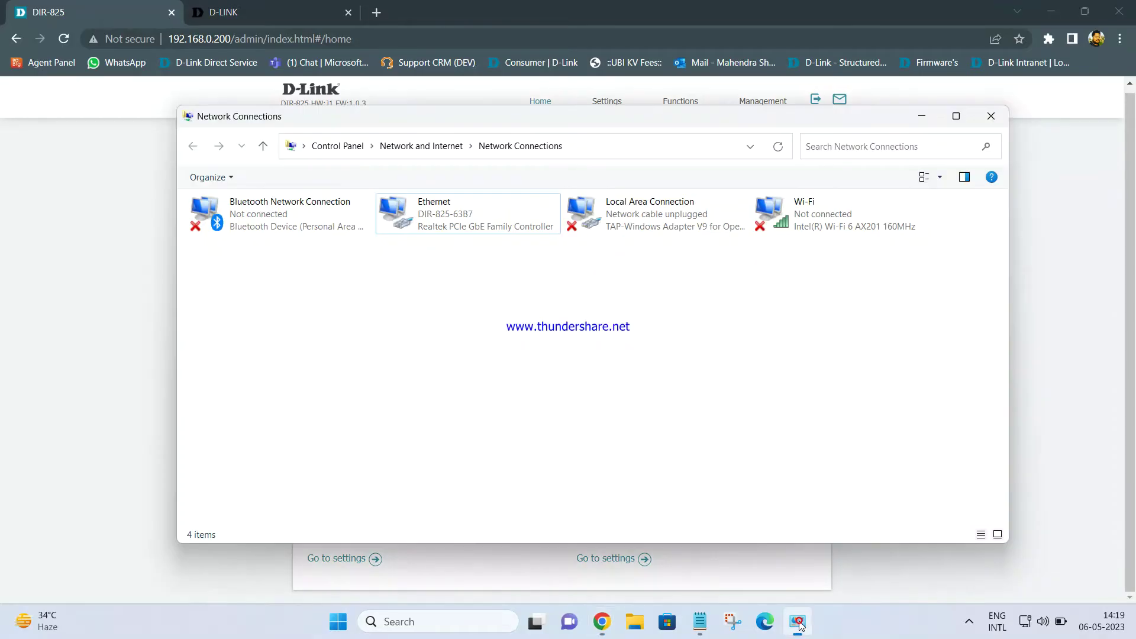
right_click(457, 218)
click(500, 248)
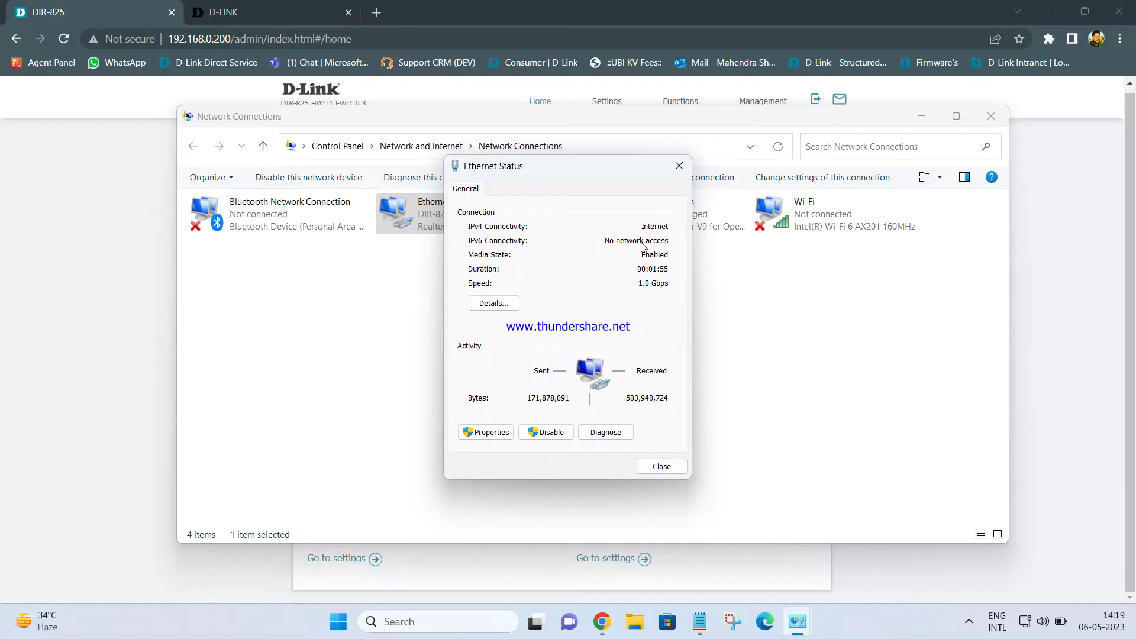
key(ctrl+t)
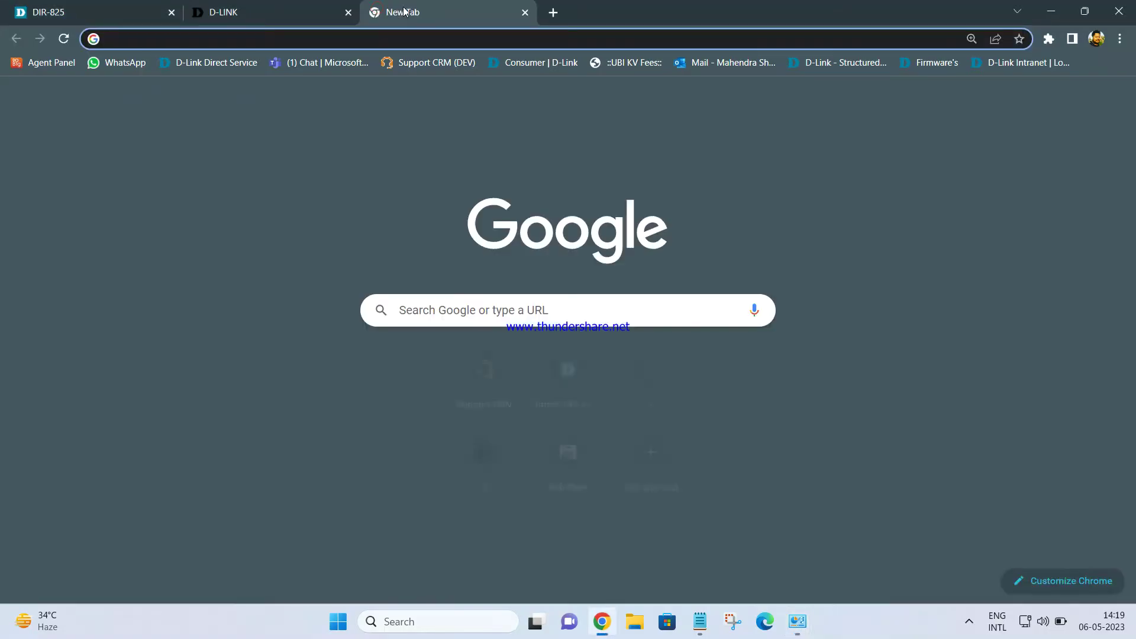
Search Google for 'rr', scroll the Rajasthan Royals results, then close the tab.
text(goog)
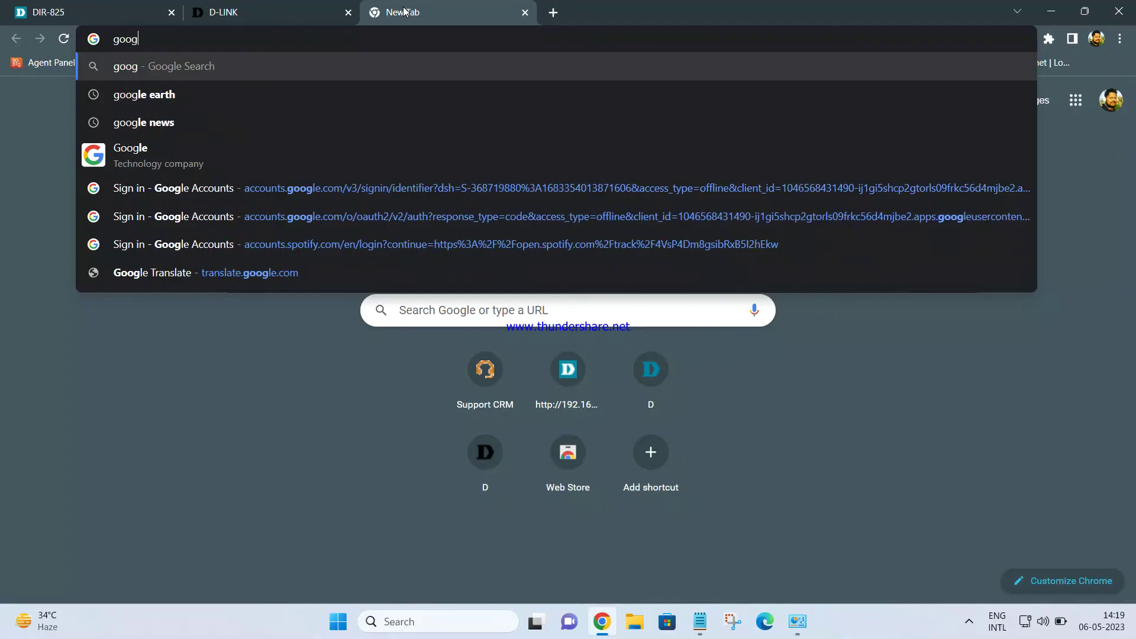
text(le.com)
key(Return)
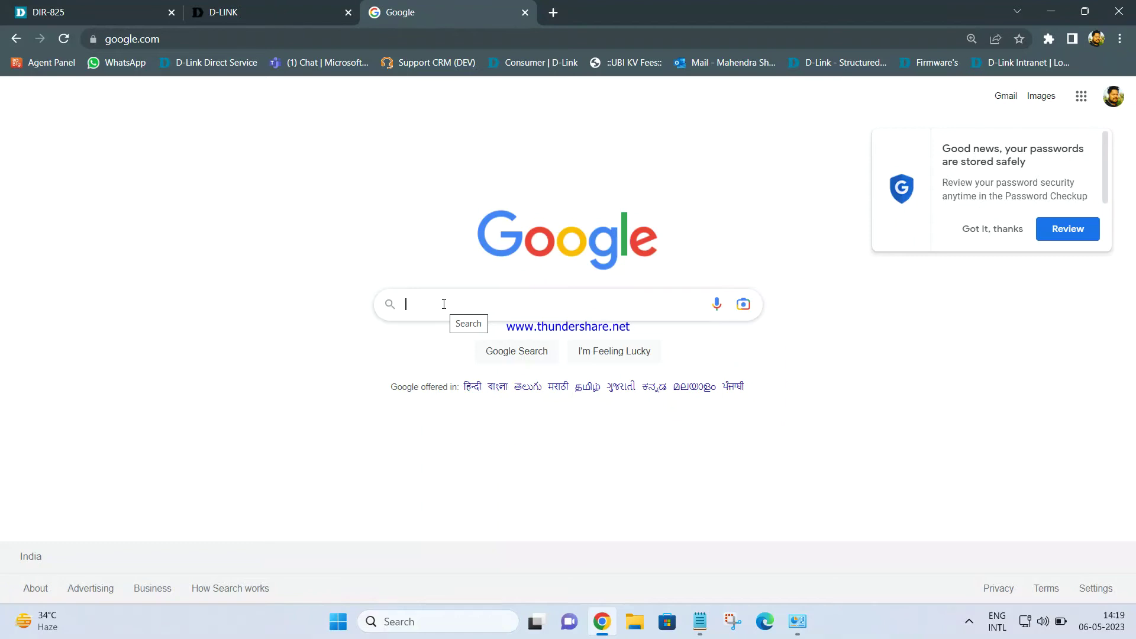
text(rr)
key(Return)
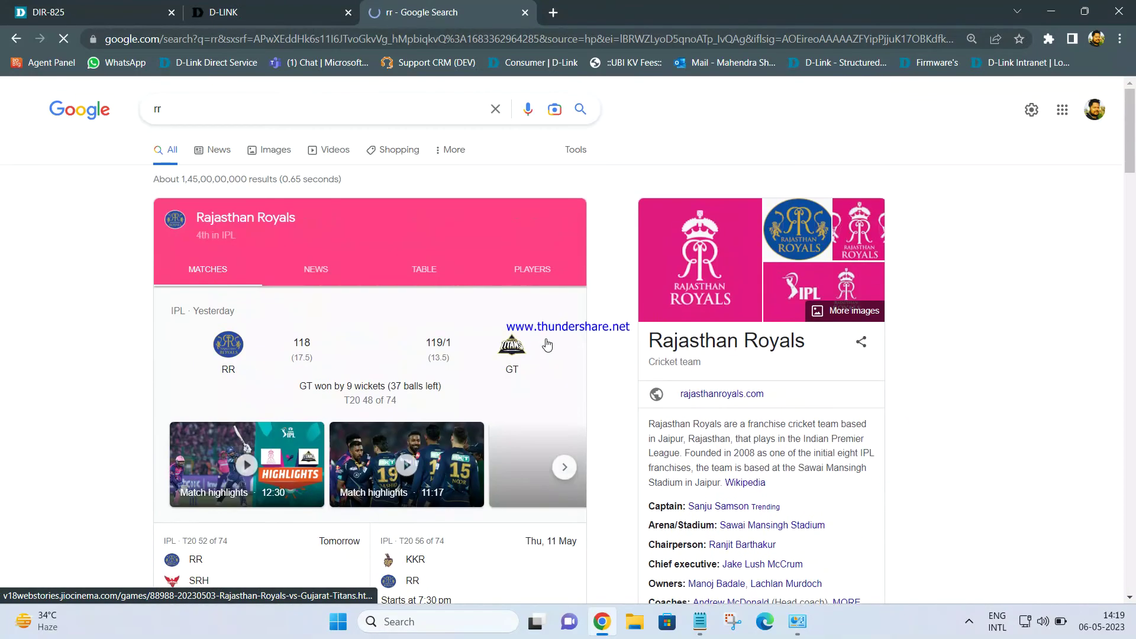
scroll(548, 345, down, 8)
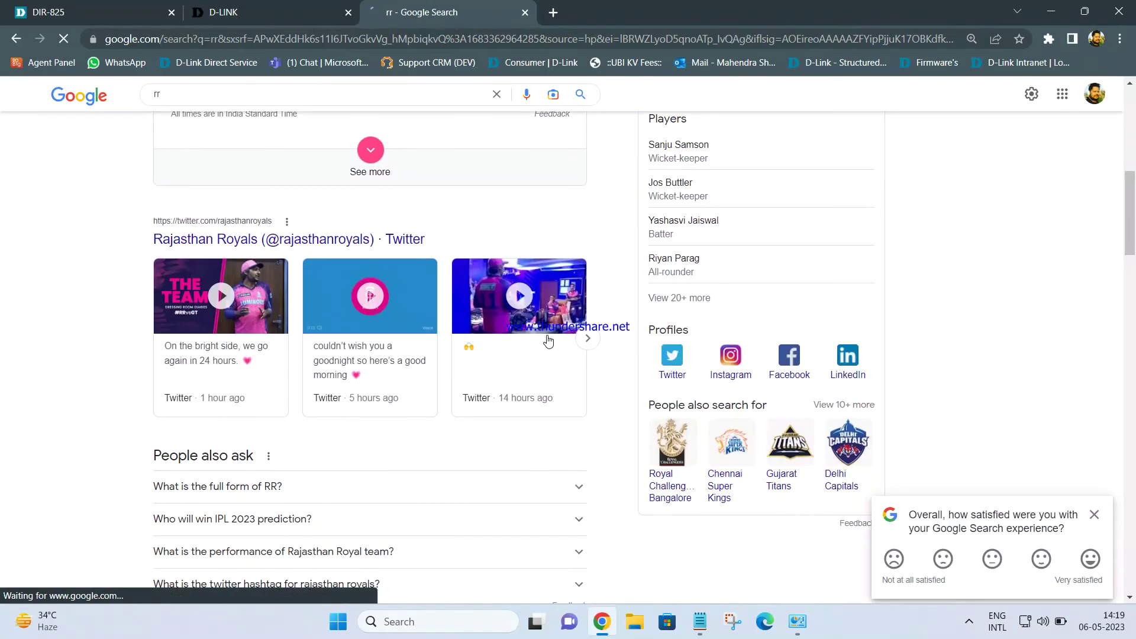
scroll(547, 340, down, 1)
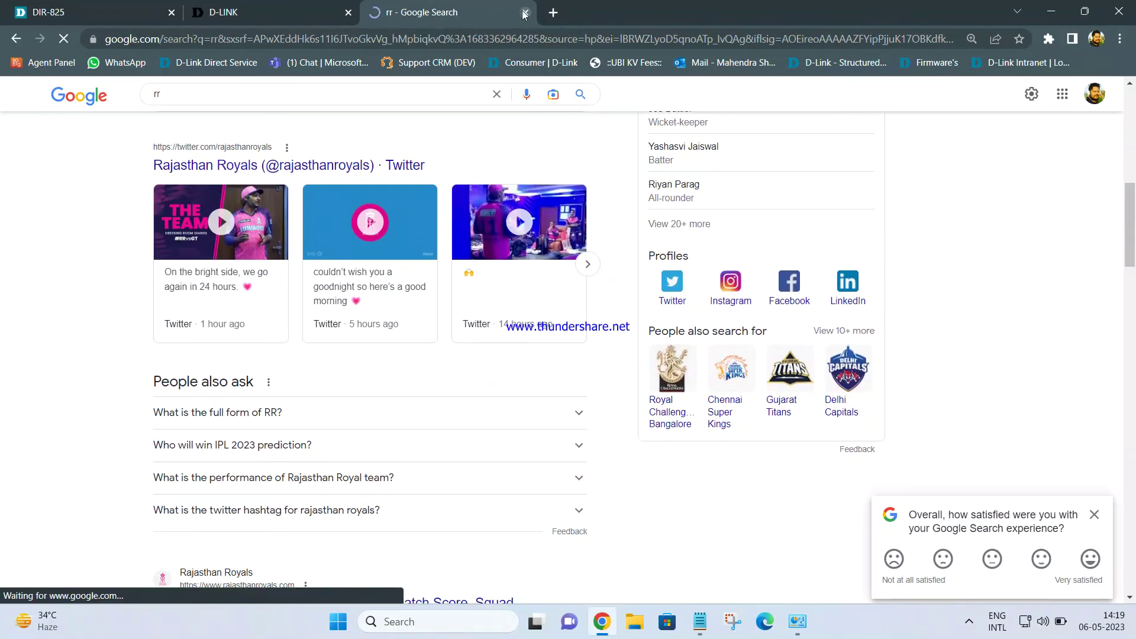
click(524, 12)
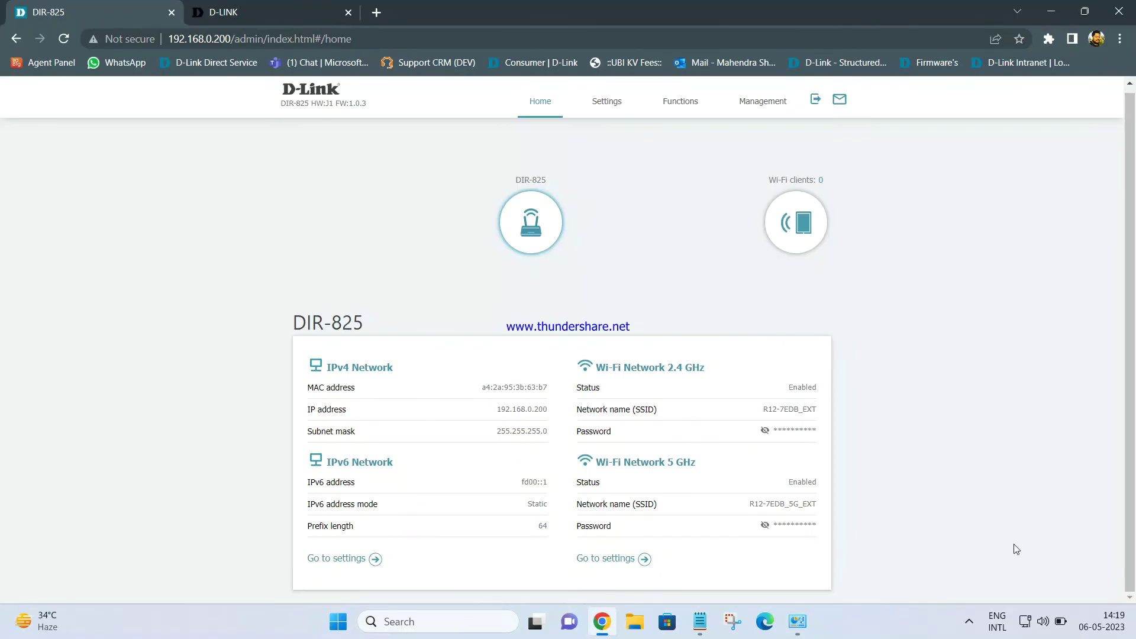
click(970, 620)
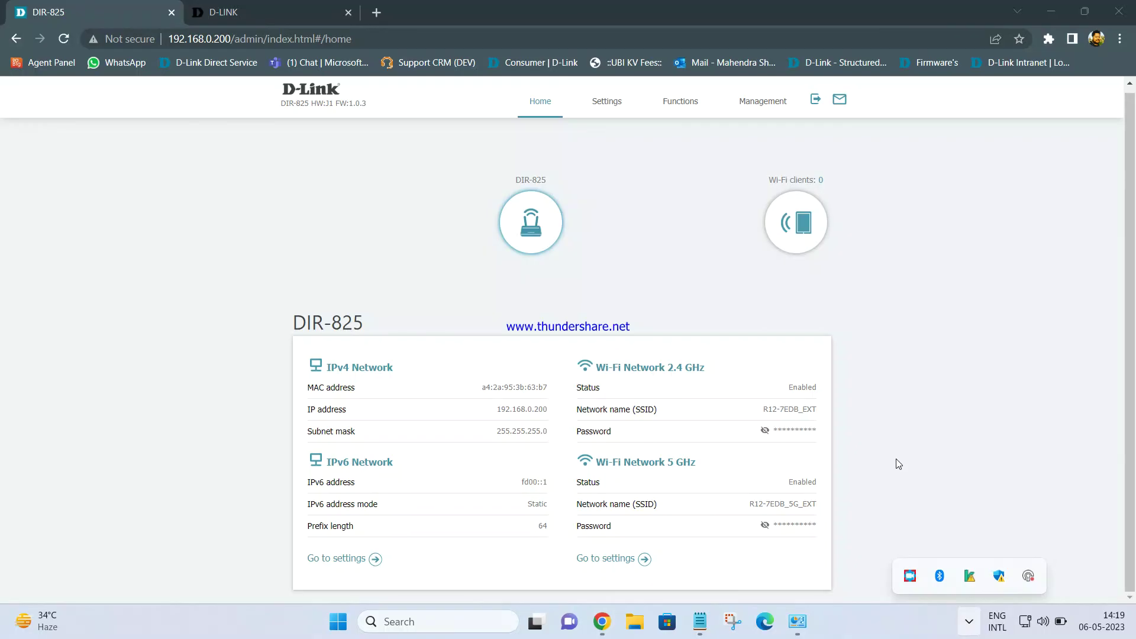
right_click(911, 569)
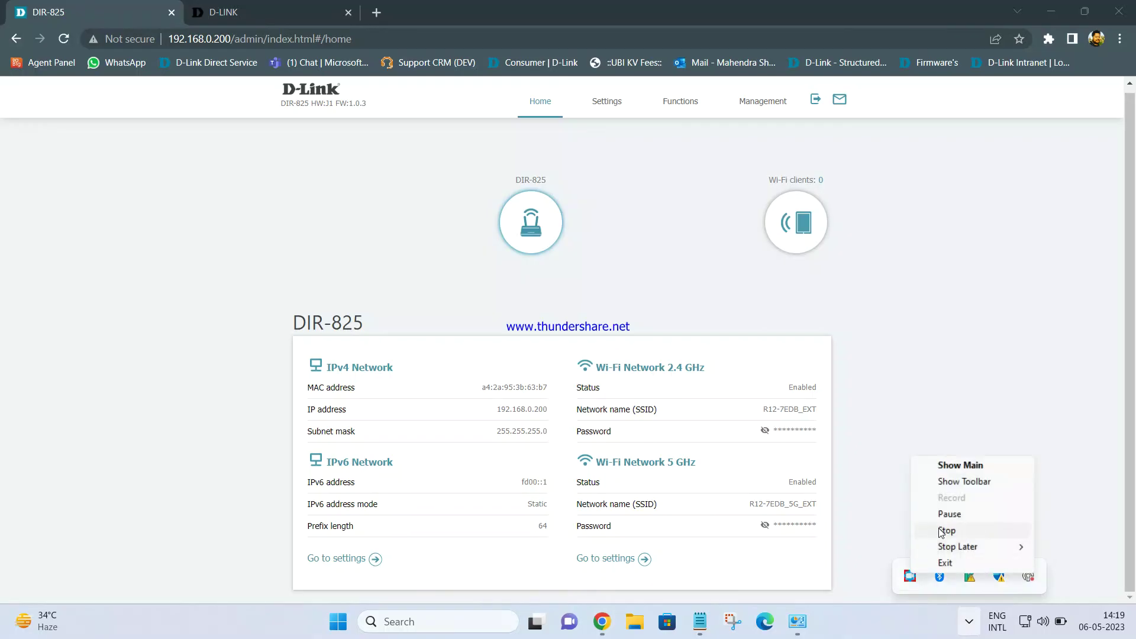